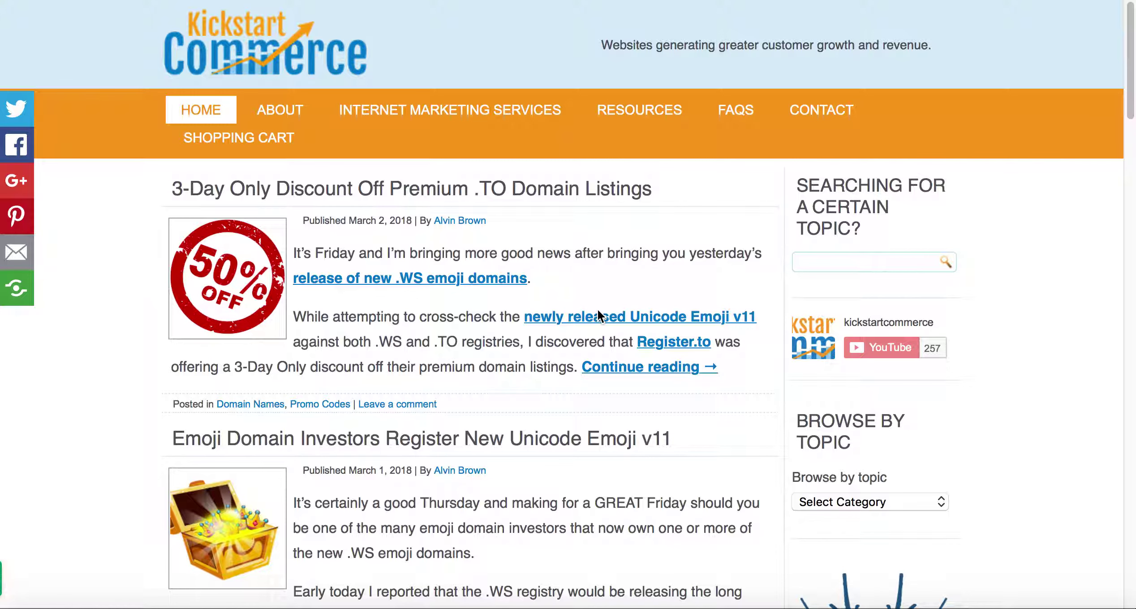
Step: Leave the Kickstart Commerce blog for the Unicode Consortium home page
left_click(408, 2)
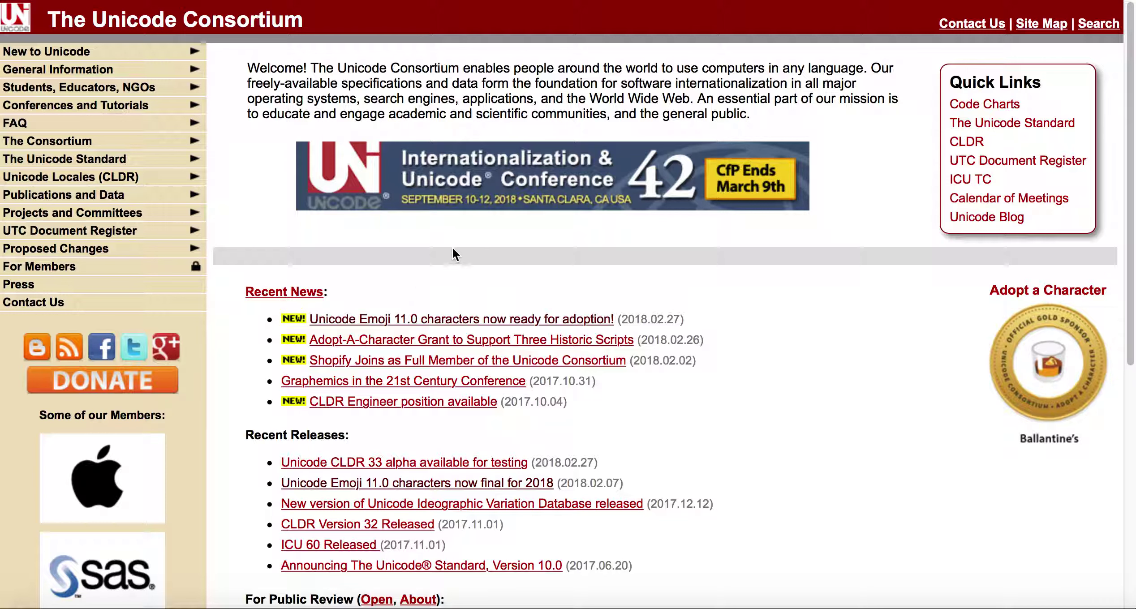
Step: Search Unicode.org for 'unicode 11' and open the Unicode Emoji v11.0 result
left_click(1095, 22)
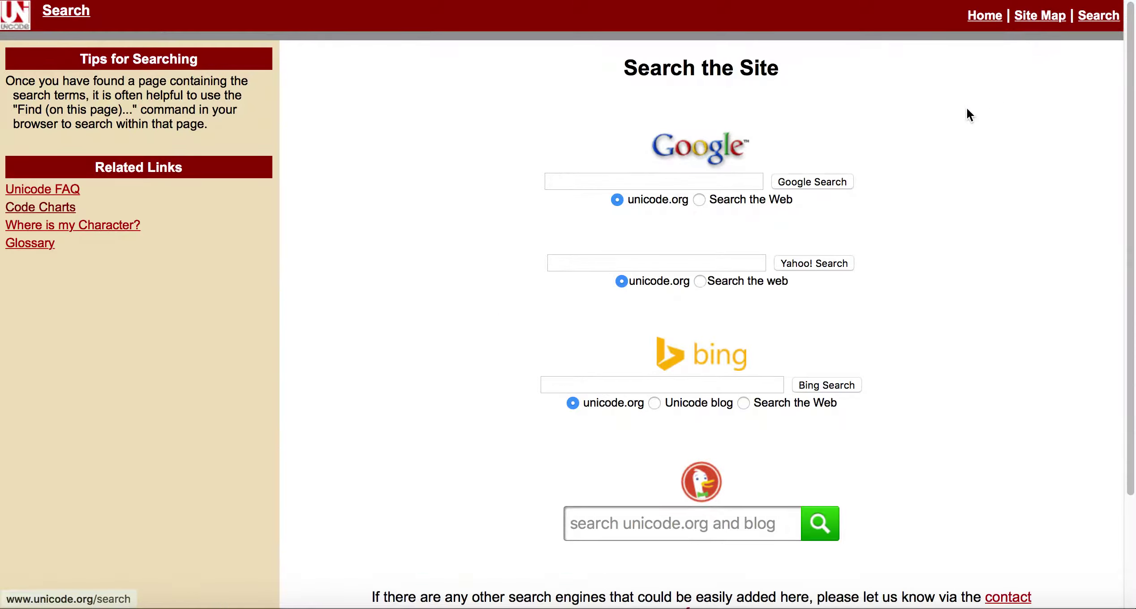
left_click(721, 184)
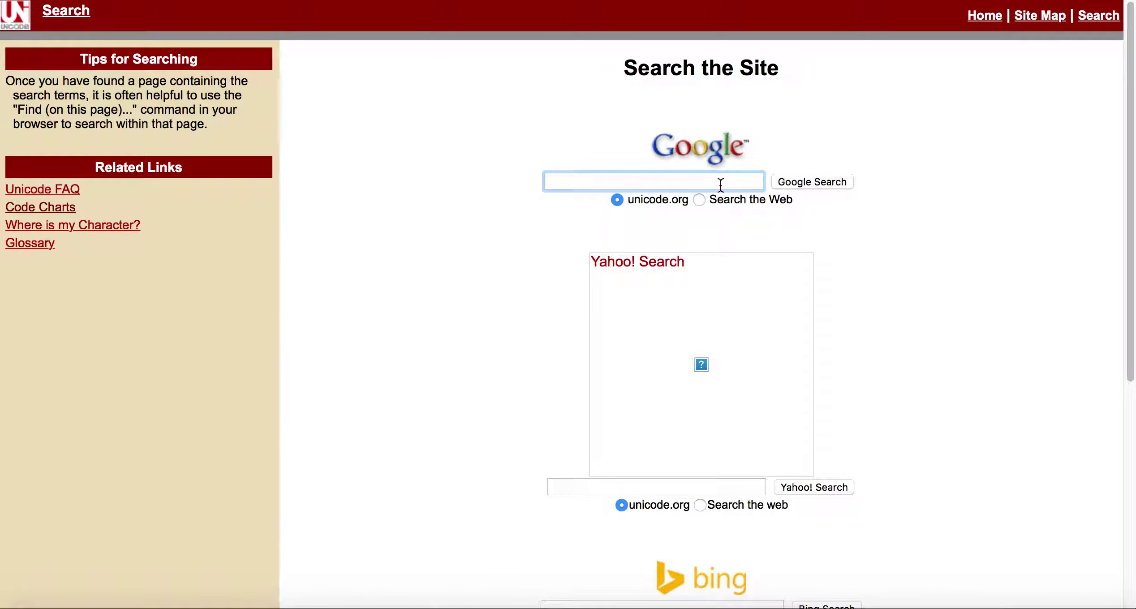
type("unicode 11")
key("Return")
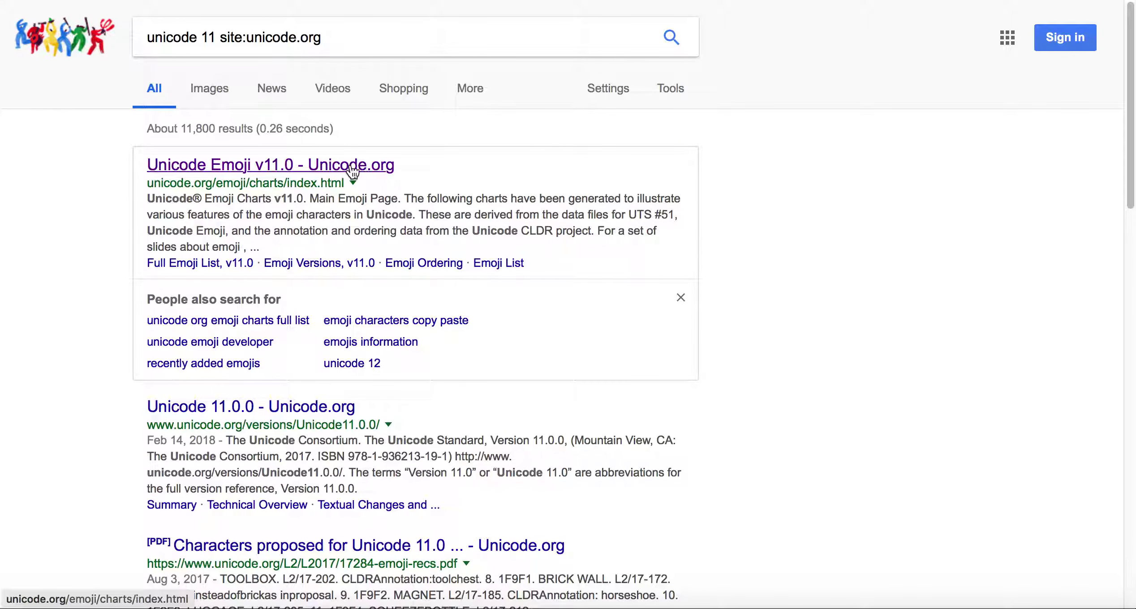
left_click(355, 166)
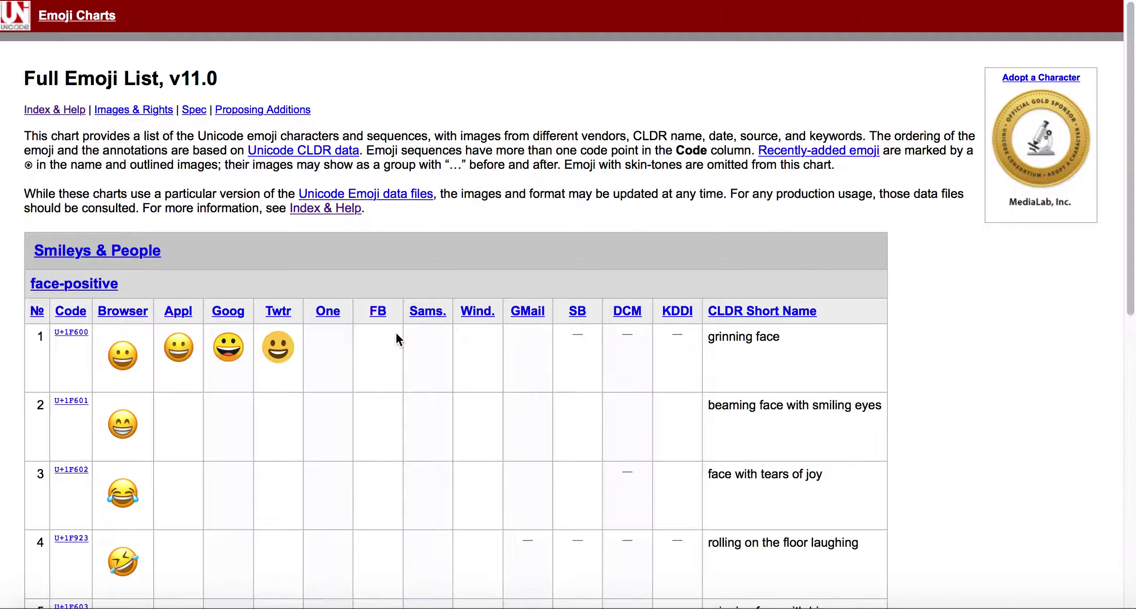
scroll(396, 334, "down", 3)
key("super+bracketleft")
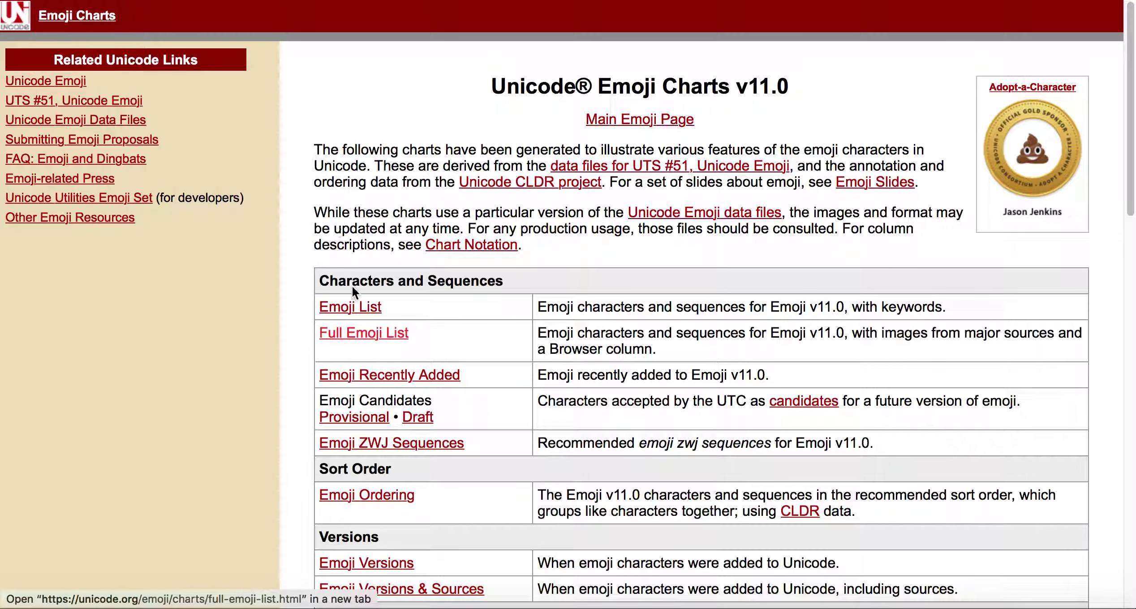
left_click(372, 307)
key("super+bracketleft")
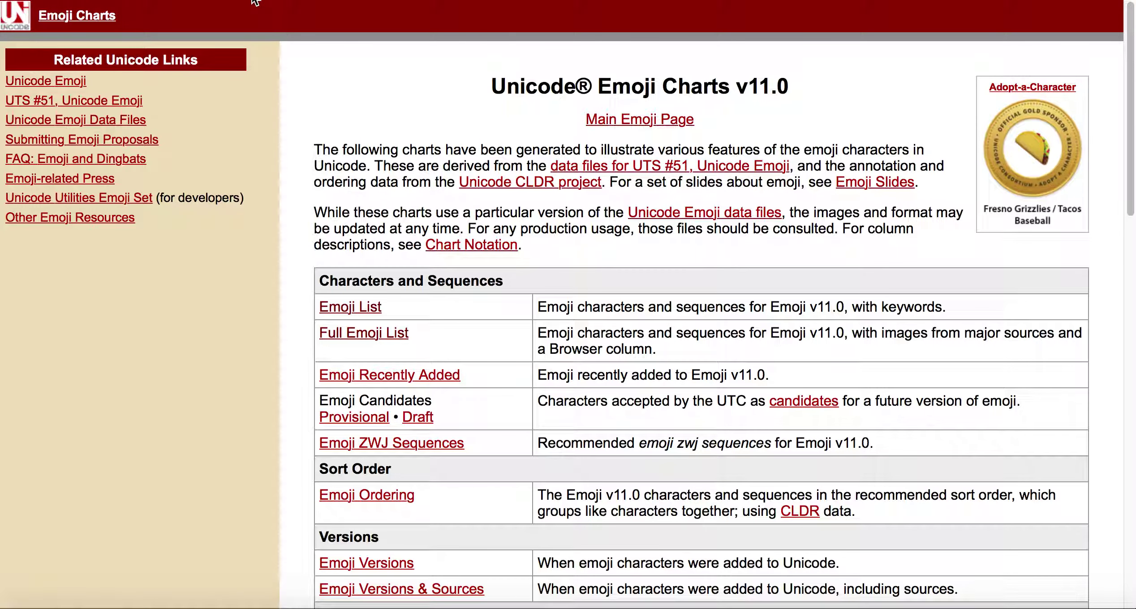
Step: Open the Emoji Recently Added chart and scroll to its Smileys & People table
left_click(453, 377)
scroll(314, 381, "down", 5)
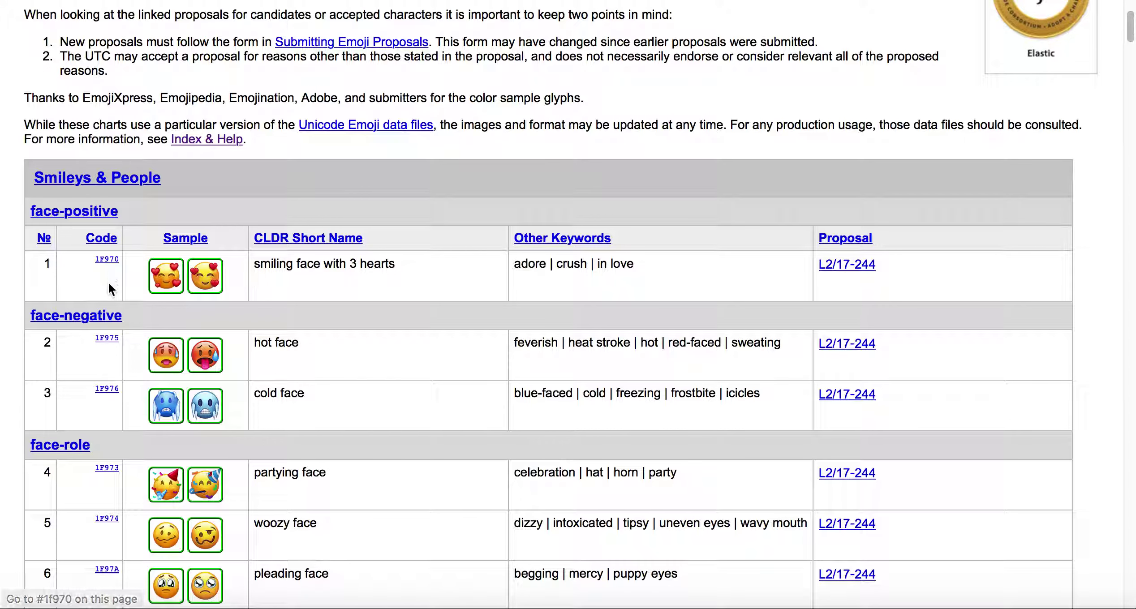
scroll(110, 283, "down", 1)
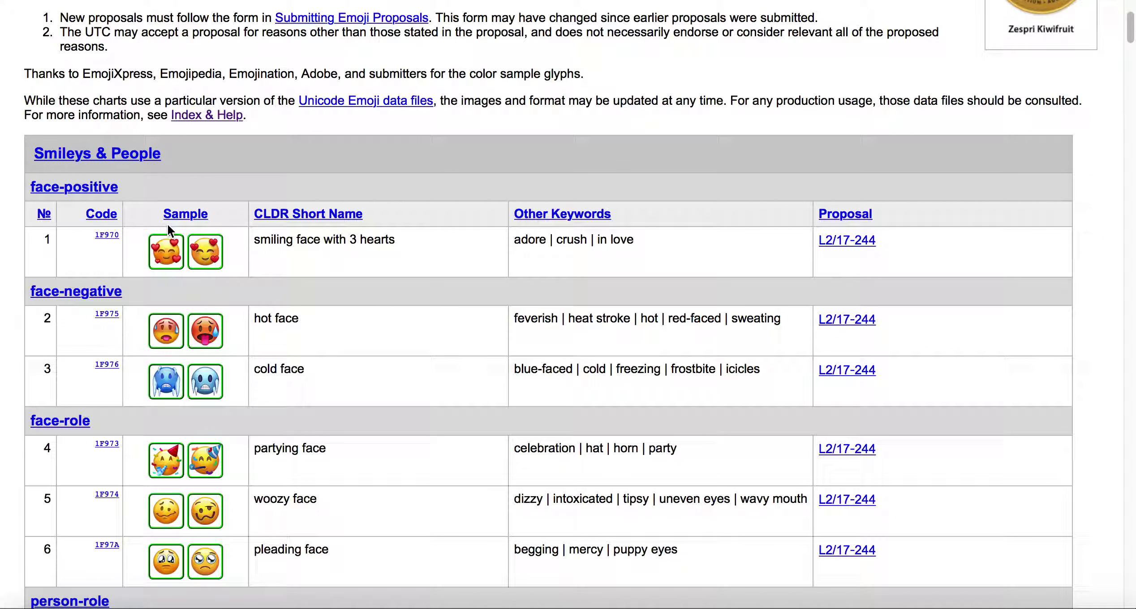
Step: Select the 1F970 code in the chart, then go to the xn--domain converter
right_click(109, 237)
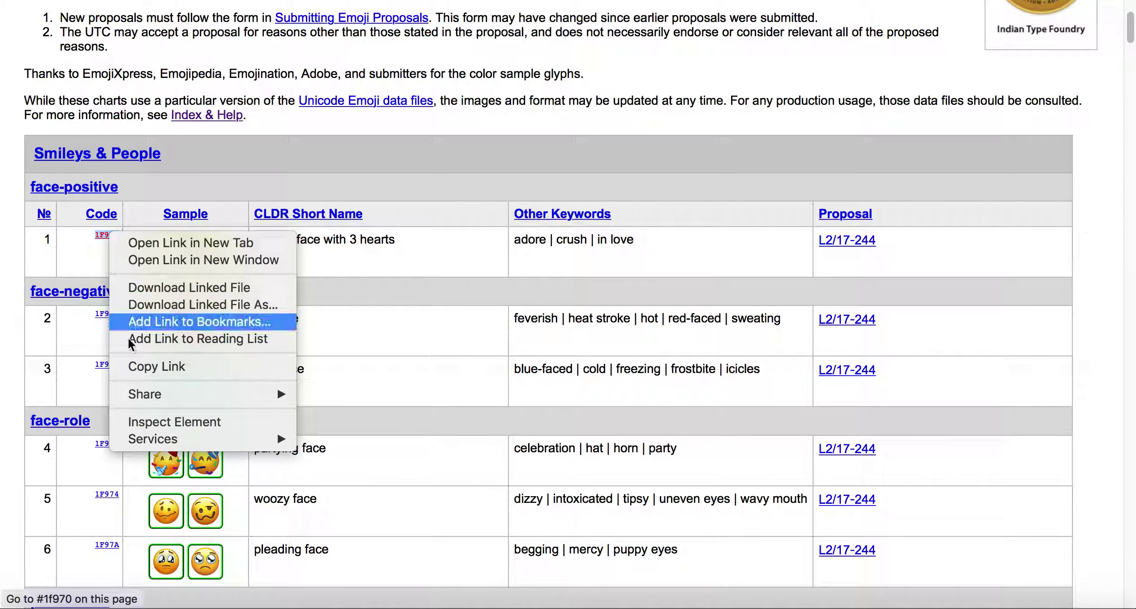
left_click(95, 266)
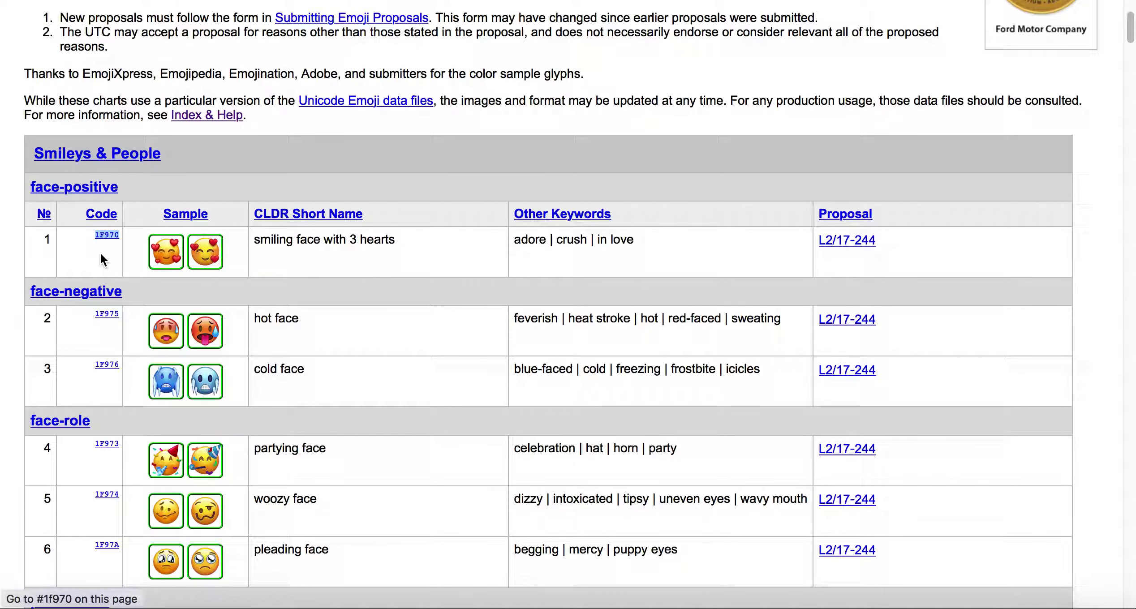
right_click(109, 238)
left_click(90, 231)
left_click_drag(92, 233, 119, 236)
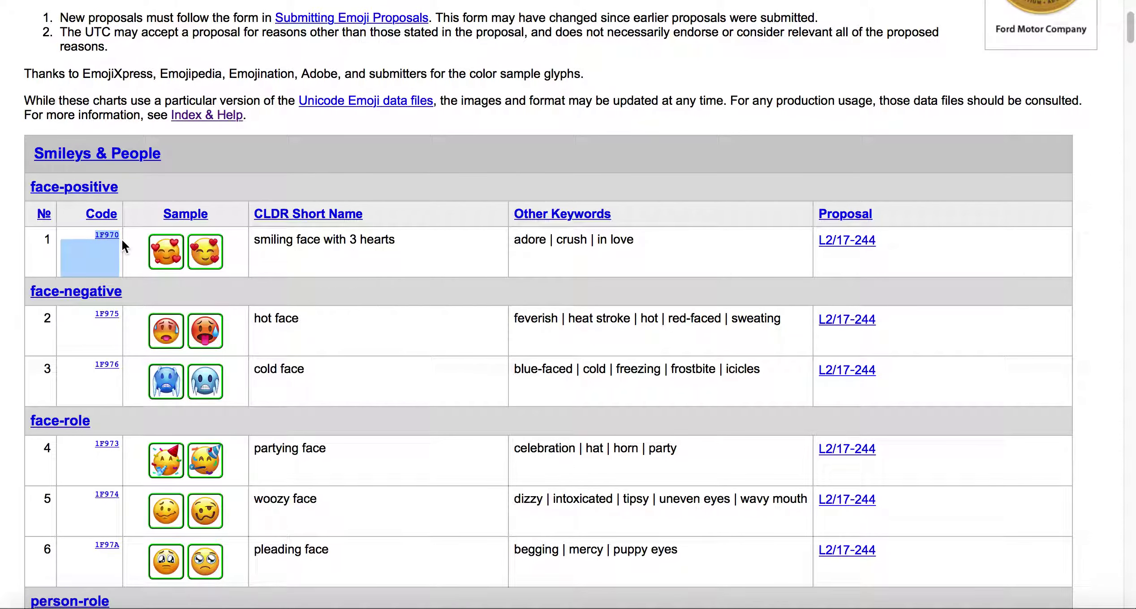
right_click(108, 236)
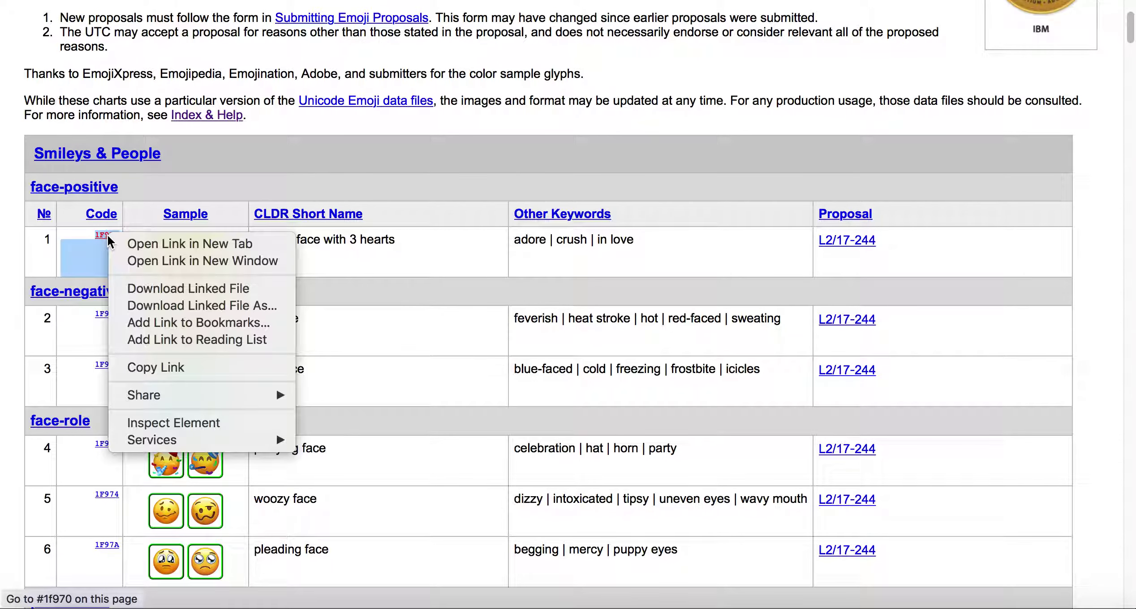
scroll(457, 145, "down", 5)
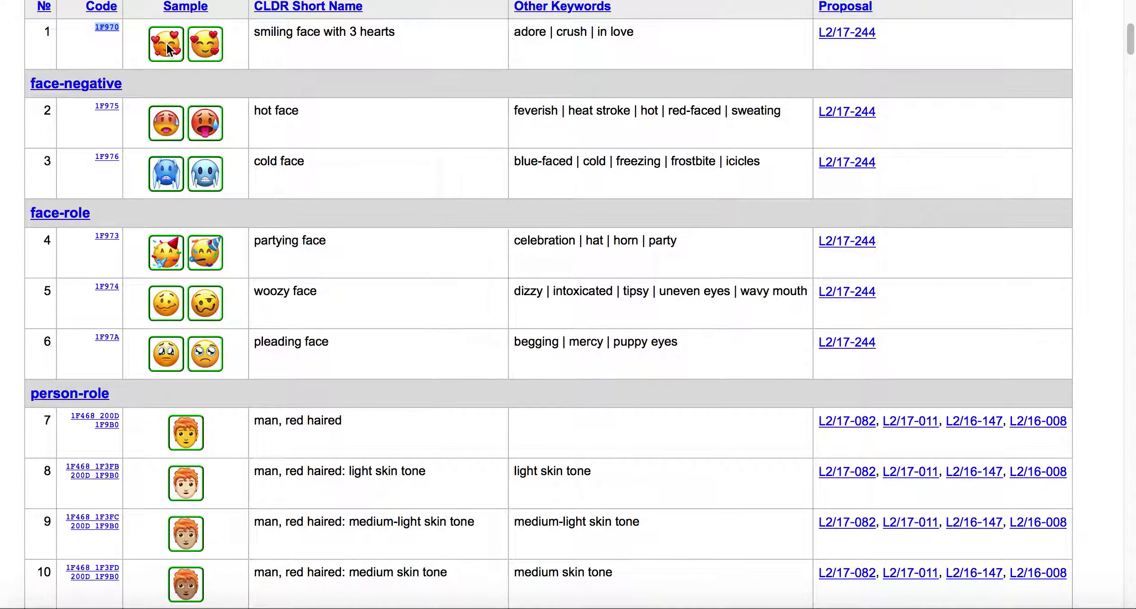
left_click(735, 3)
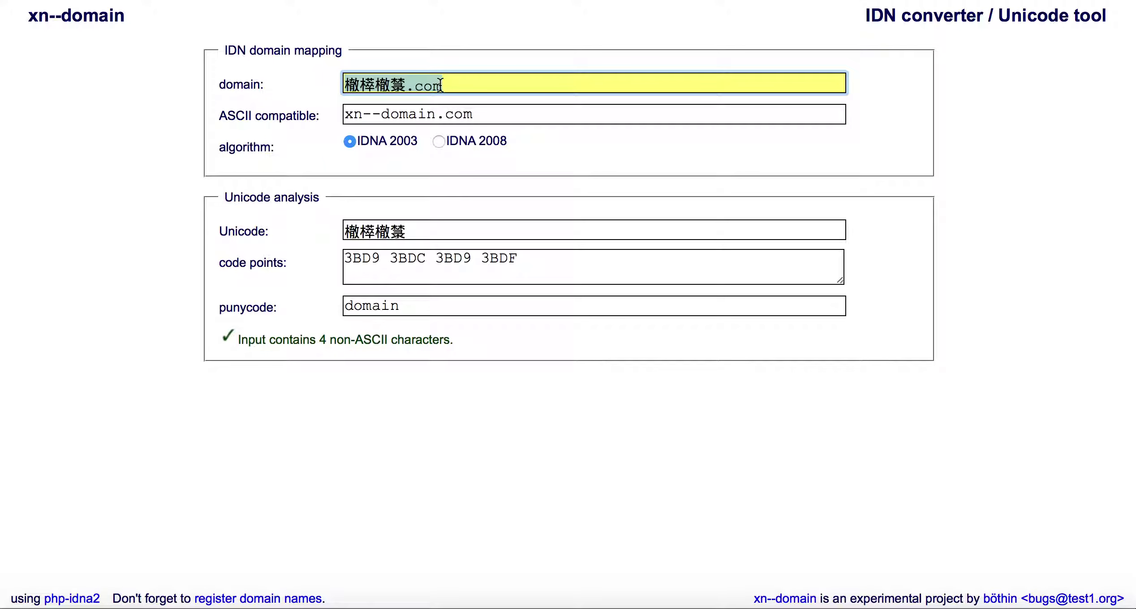
Step: Replace code points 3BD9 3BDC 3BD9 3BDF with 1F970, producing punycode js9h
left_click(454, 116)
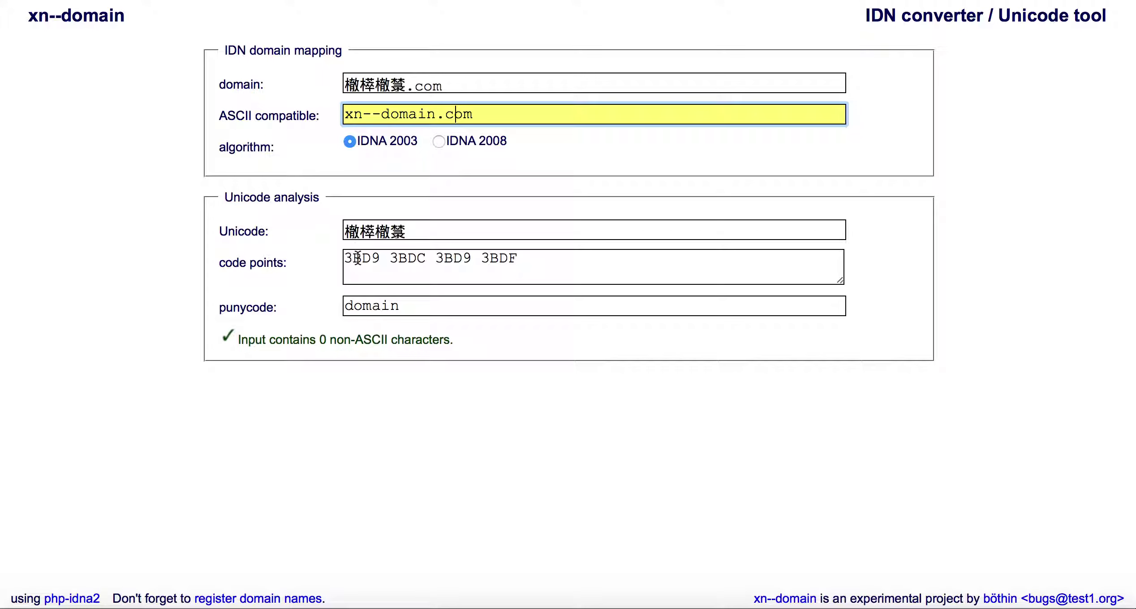
left_click_drag(520, 259, 339, 255)
key("super+v")
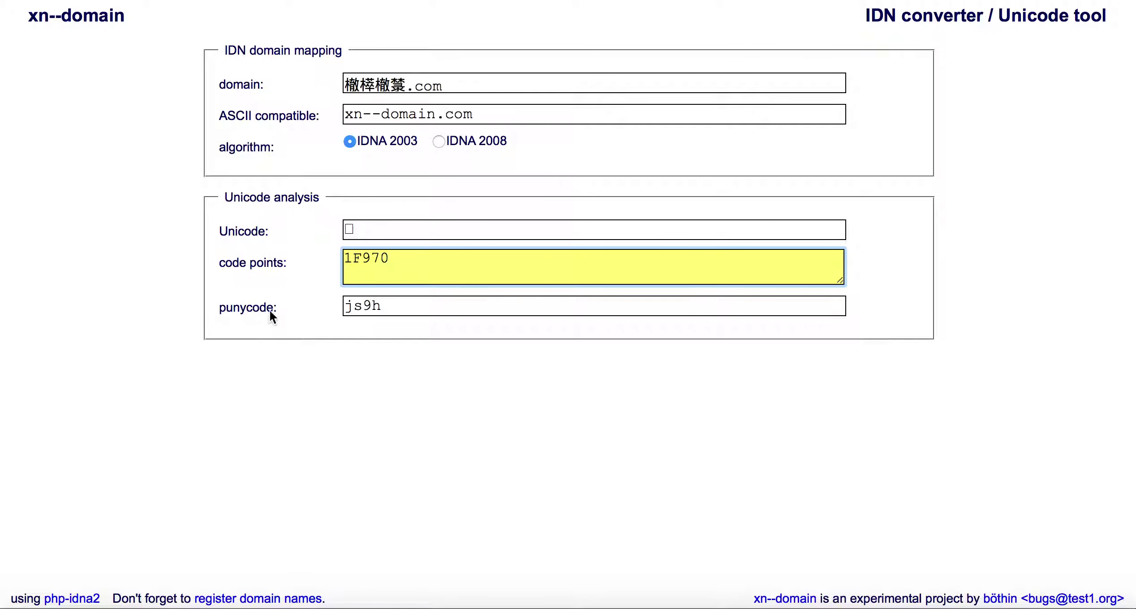
left_click_drag(385, 306, 342, 305)
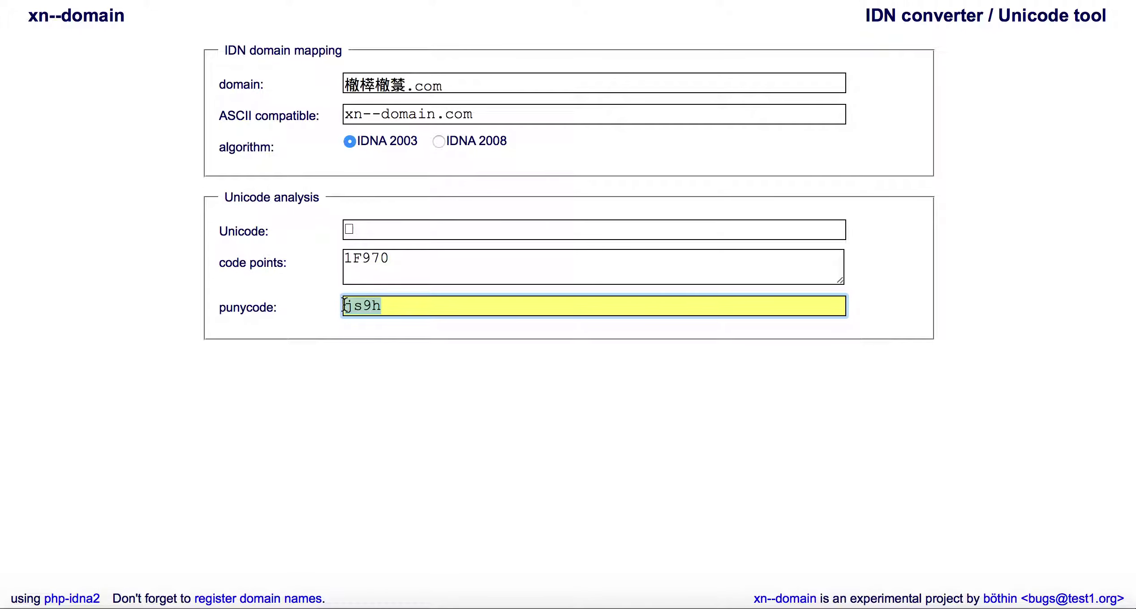
left_click(348, 307)
type("xn--")
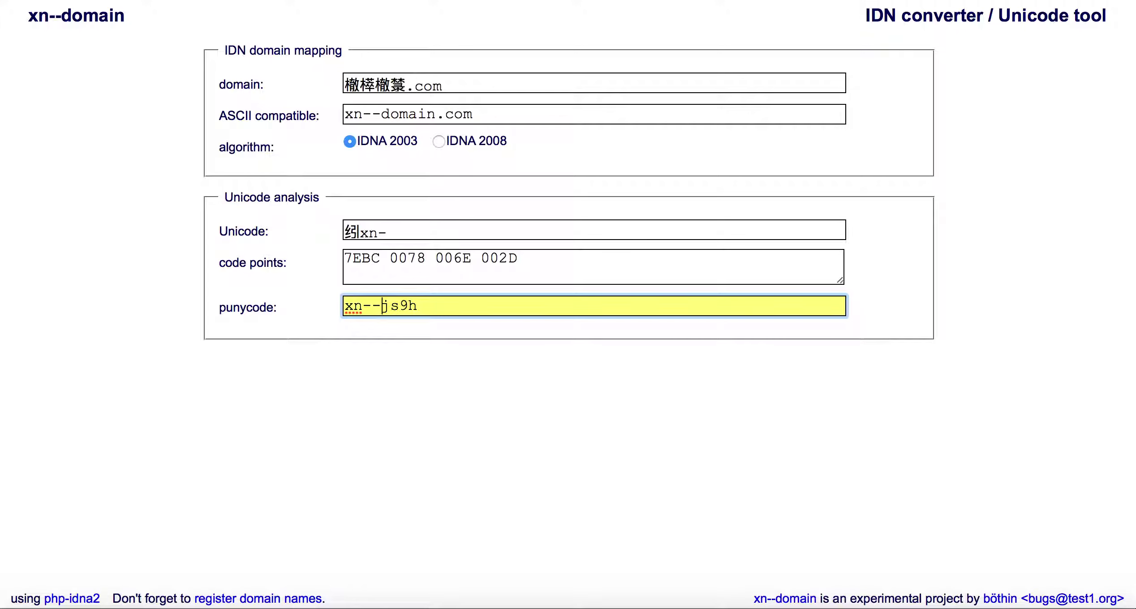
key("End")
type(".ws")
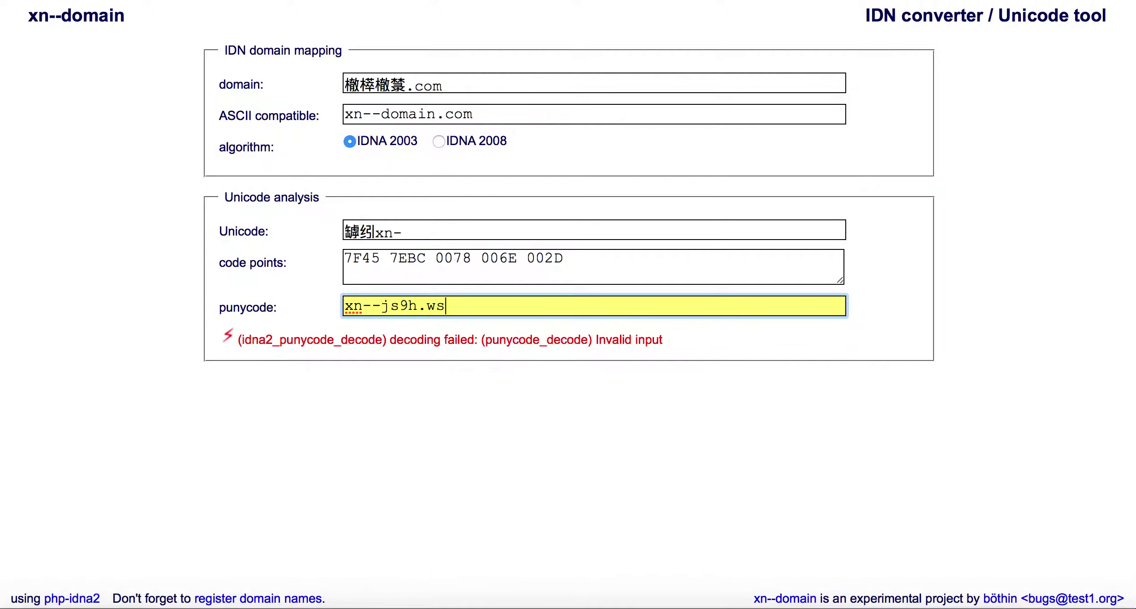
key("super+a")
key("super+c")
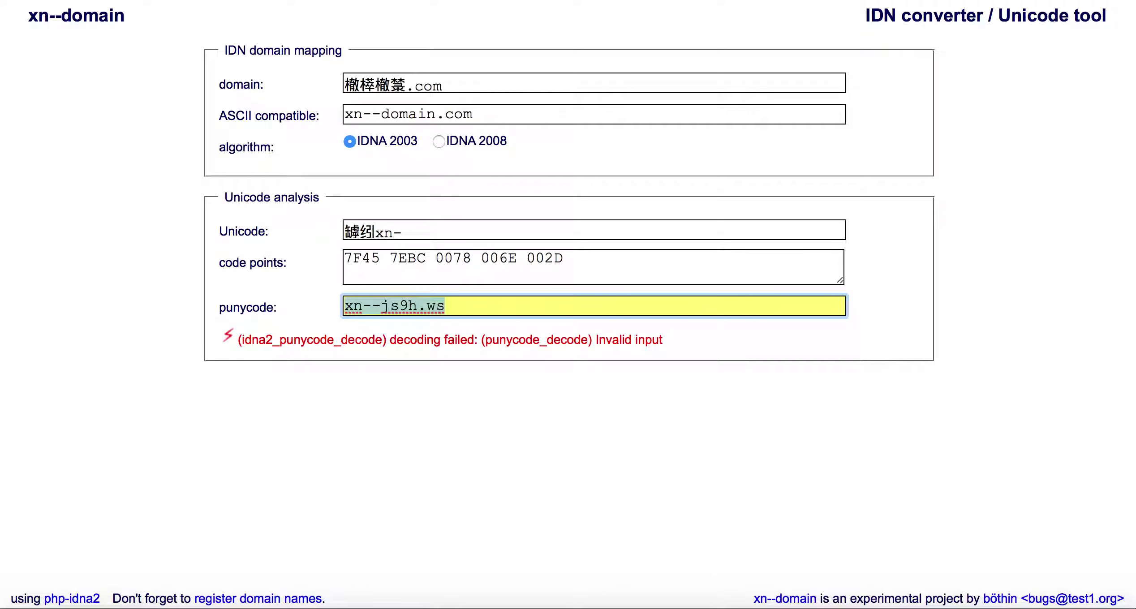
left_click(449, 305)
key("BackSpace")
key("BackSpace")
type("t")
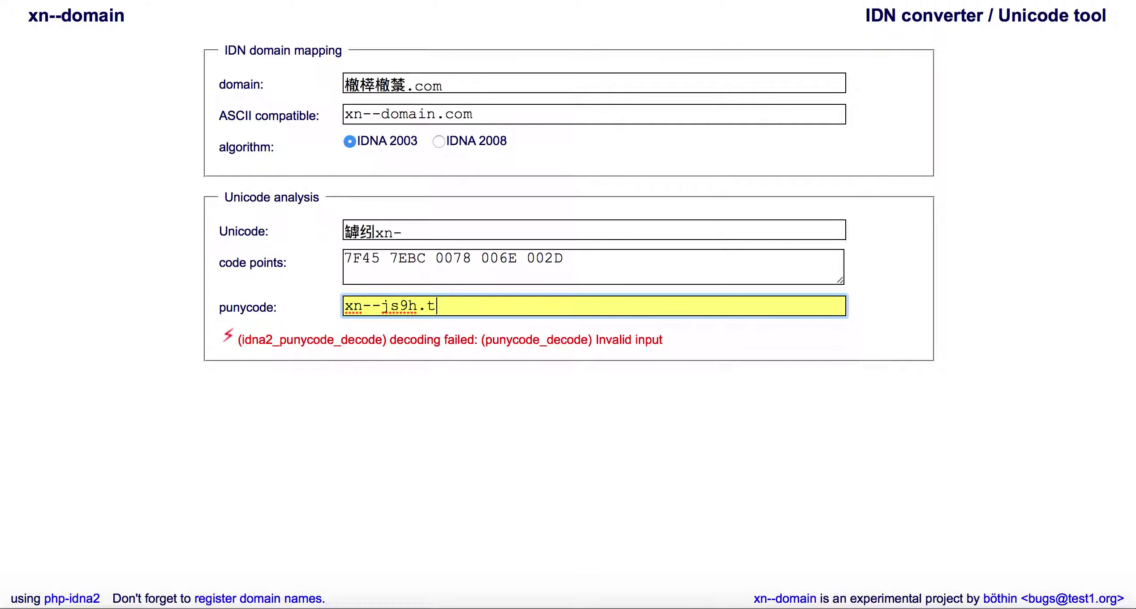
type("o")
key("BackSpace")
key("BackSpace")
key("BackSpace")
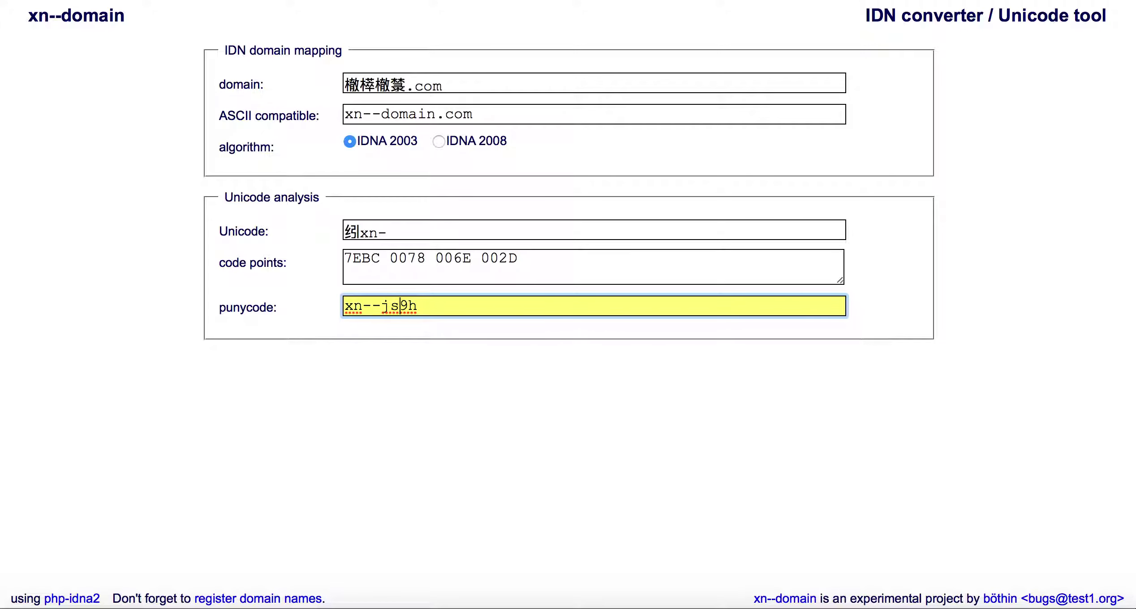
left_click_drag(384, 306, 344, 305)
key("BackSpace")
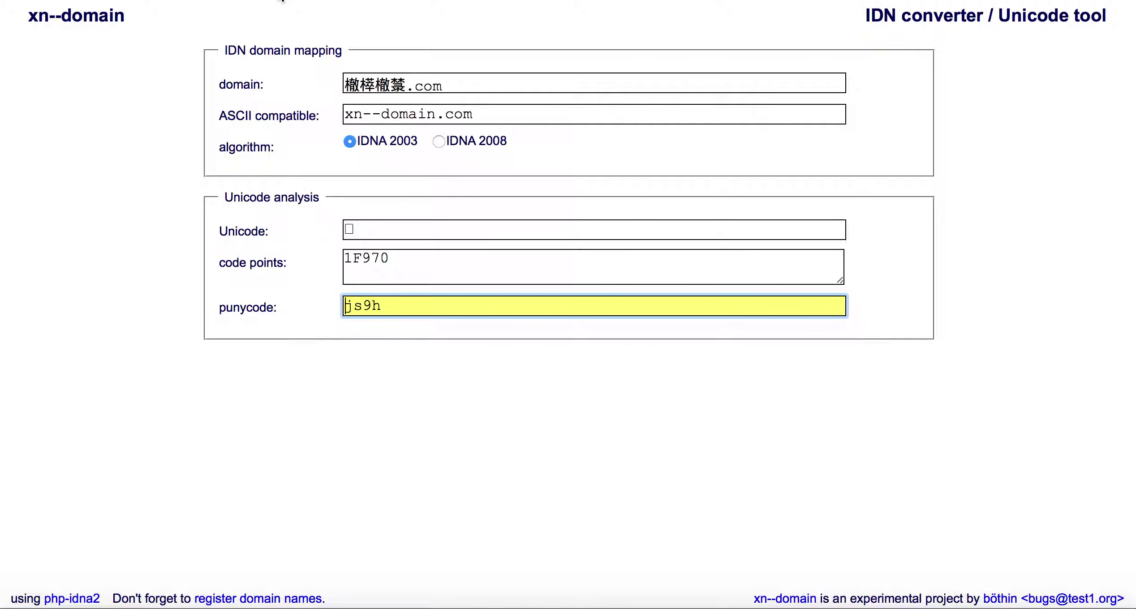
left_click(283, 4)
left_click(54, 431)
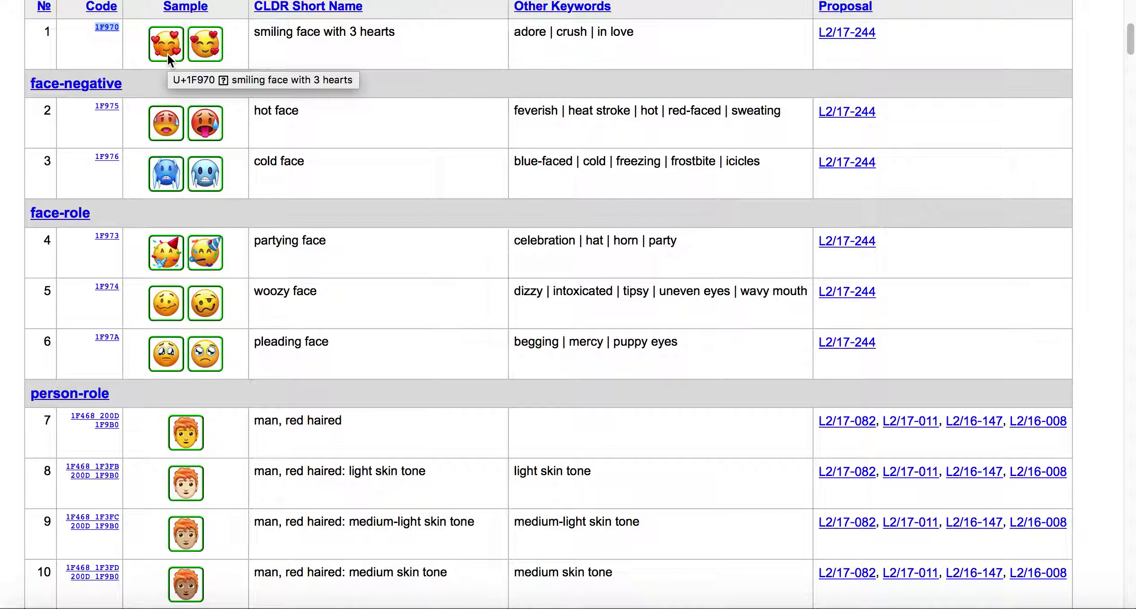
left_click(107, 28)
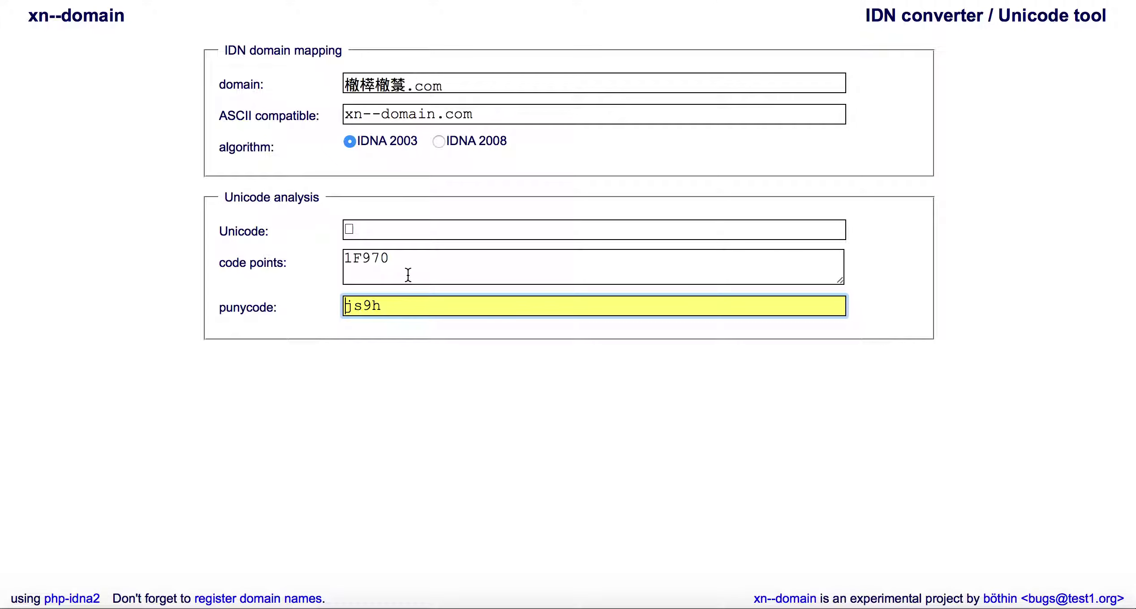
Step: Verify code point 1F970 and select punycode js9h, then move to Emojipedia
left_click_drag(406, 259, 347, 257)
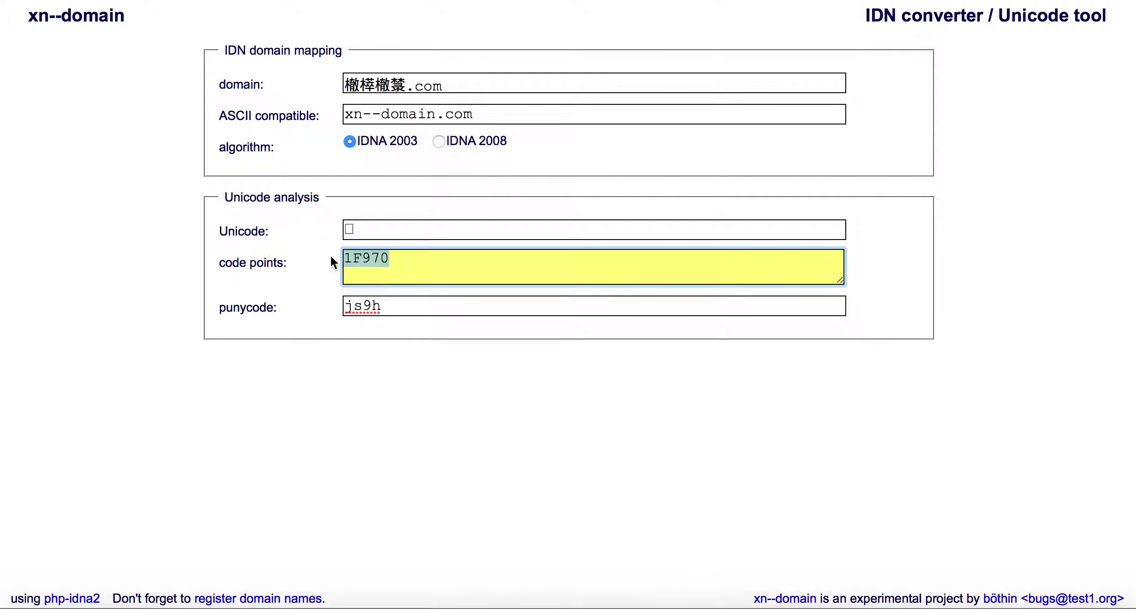
key("super+v")
key("super+z")
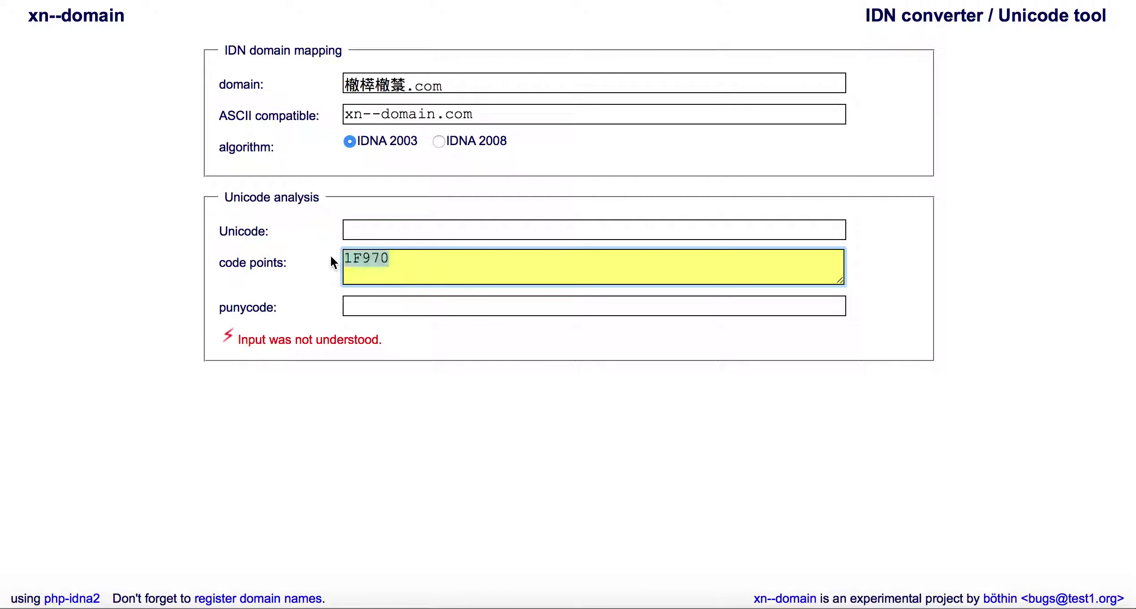
left_click(384, 309)
left_click_drag(383, 308, 339, 306)
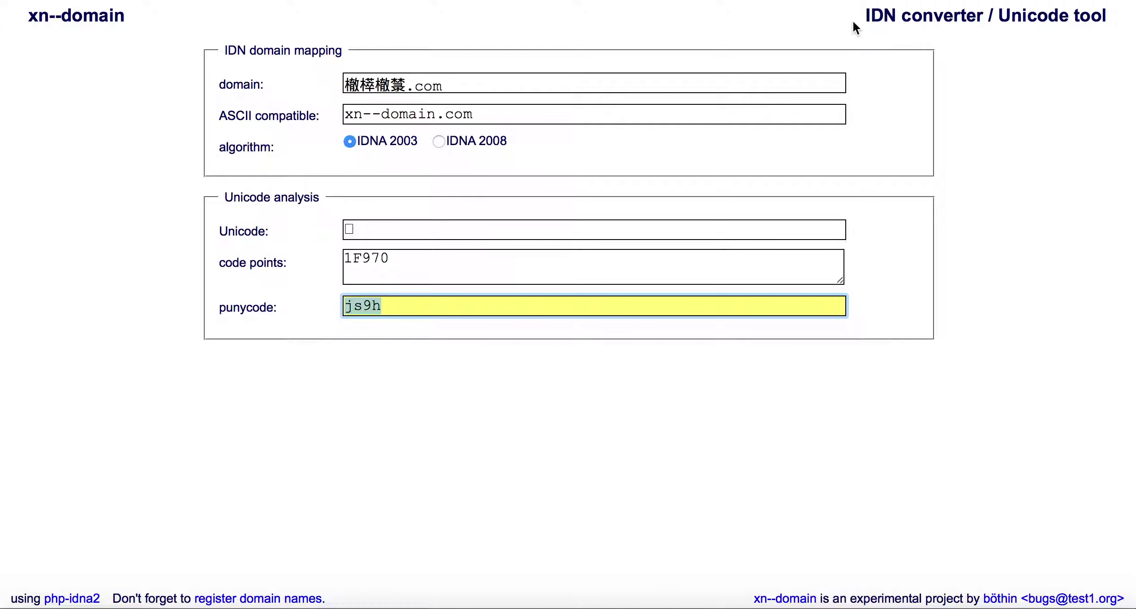
left_click(872, 2)
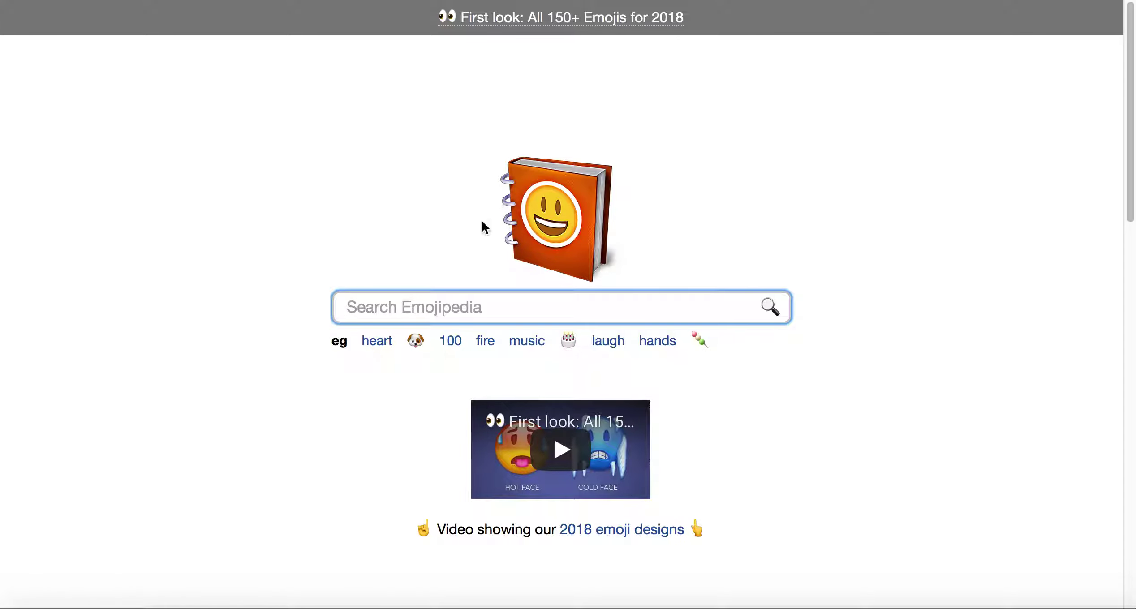
Step: Scroll Emojipedia's home page down to the Emoji Versions and Unicode Versions footer lists
scroll(483, 227, "down", 20)
scroll(483, 228, "up", 20)
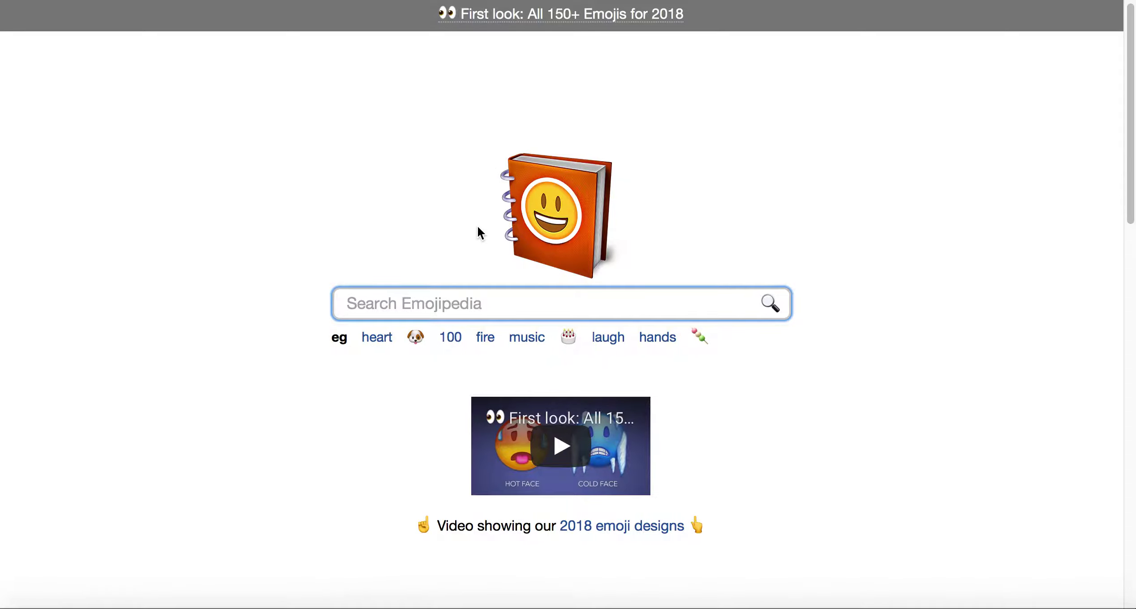
scroll(478, 226, "down", 2)
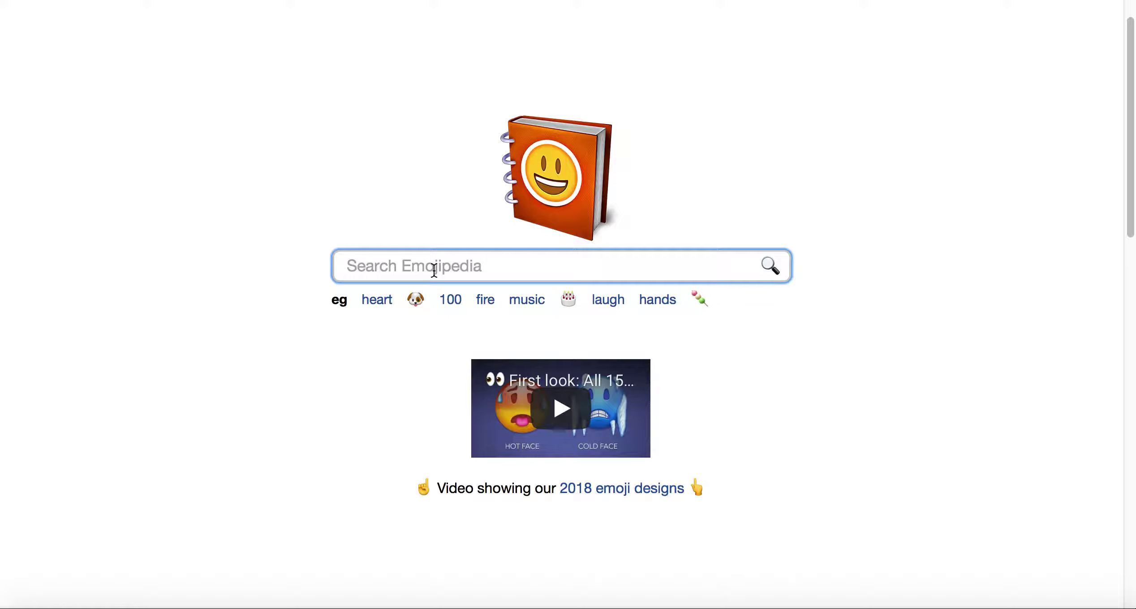
scroll(433, 269, "down", 7)
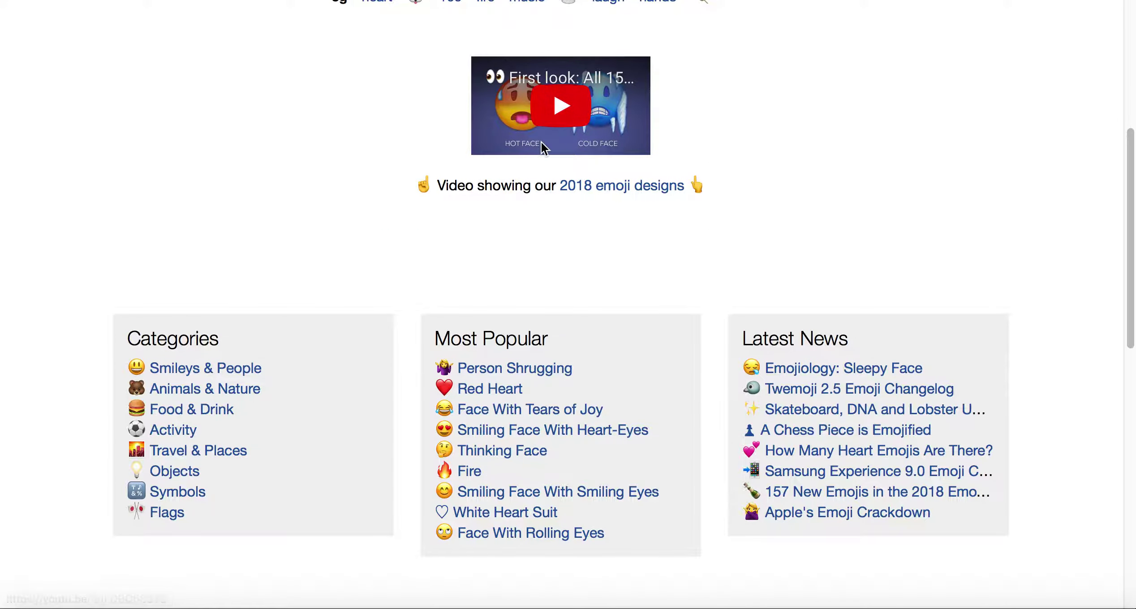
scroll(545, 242, "down", 7)
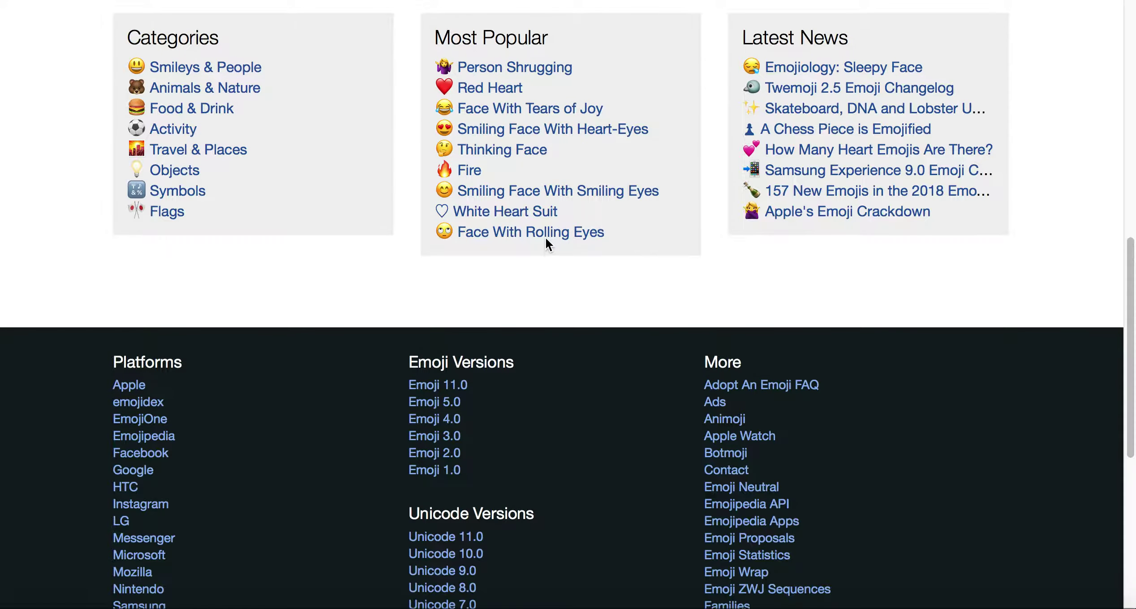
scroll(546, 243, "down", 6)
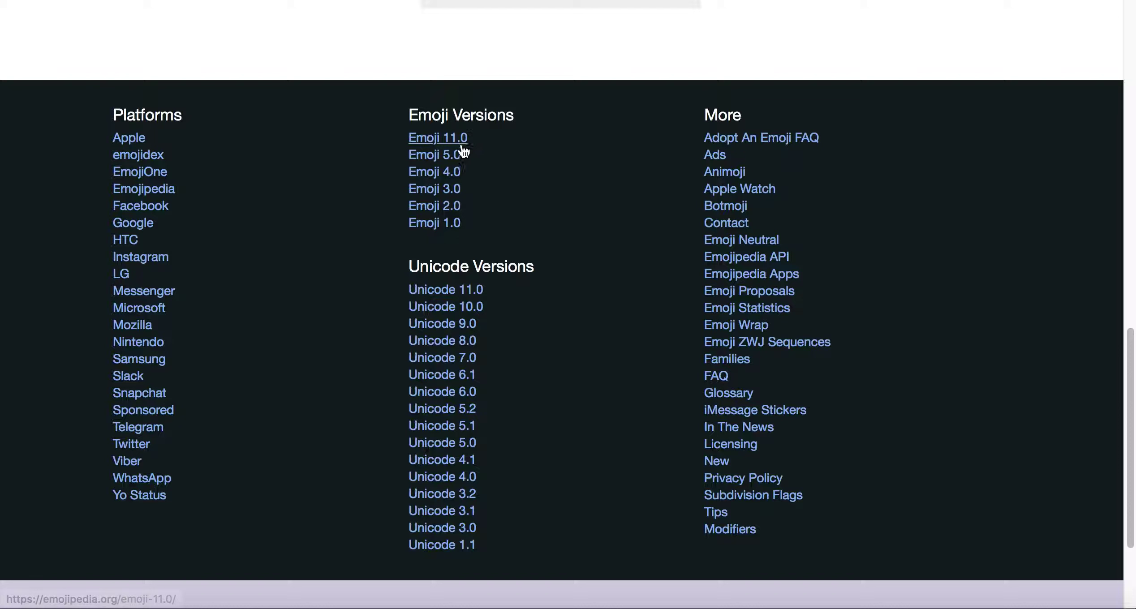
Step: Browse the Unicode 11.0 emoji list and open Smiling Face With 3 Hearts
left_click(467, 290)
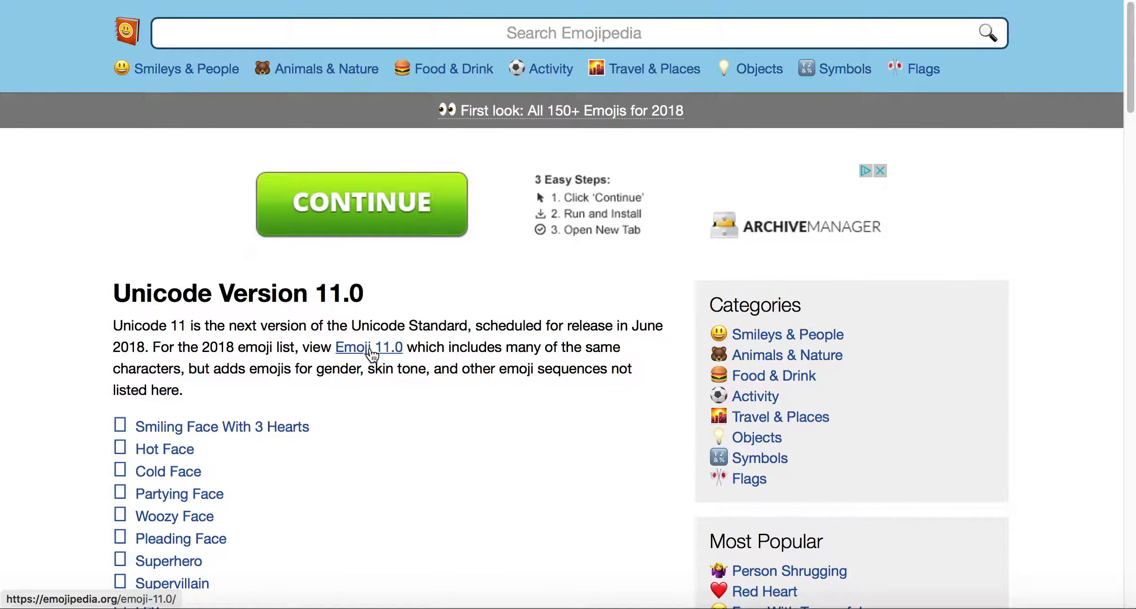
scroll(371, 354, "down", 4)
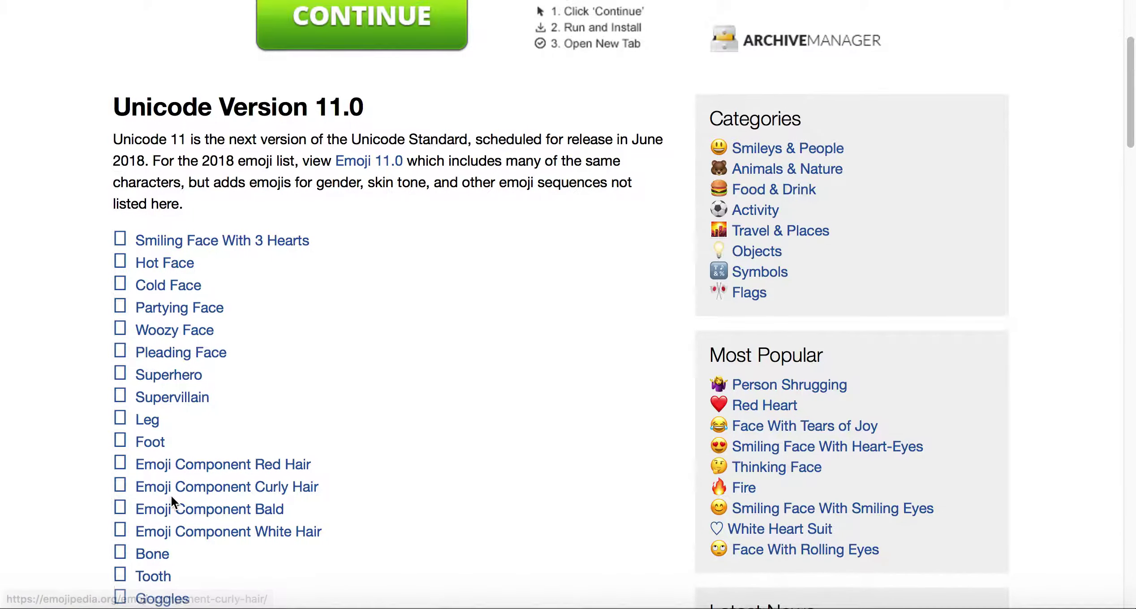
scroll(170, 498, "down", 1)
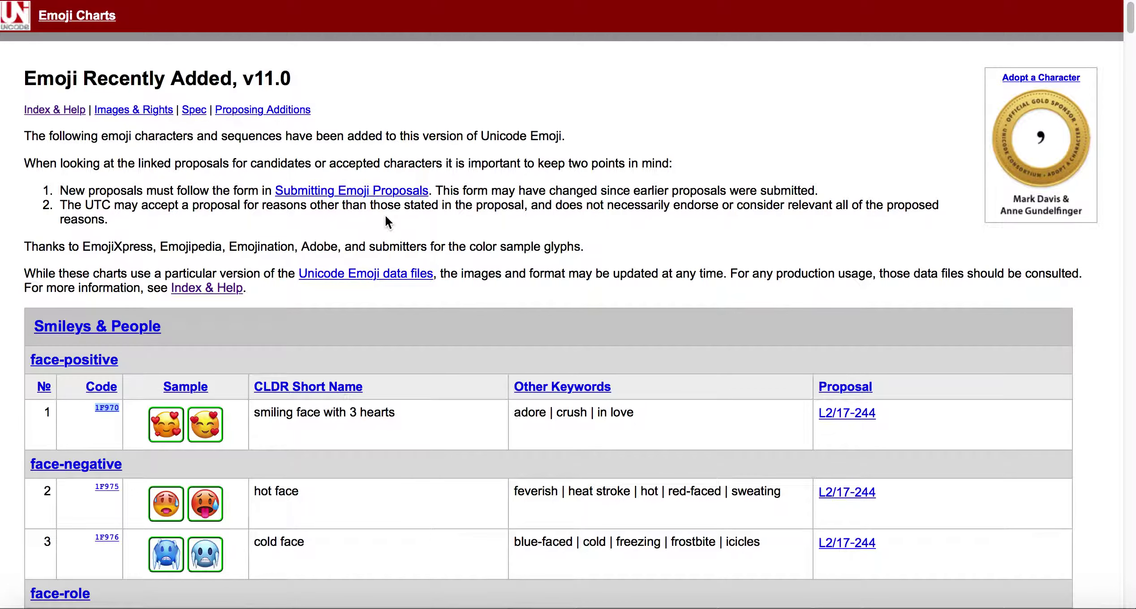
scroll(385, 214, "down", 2)
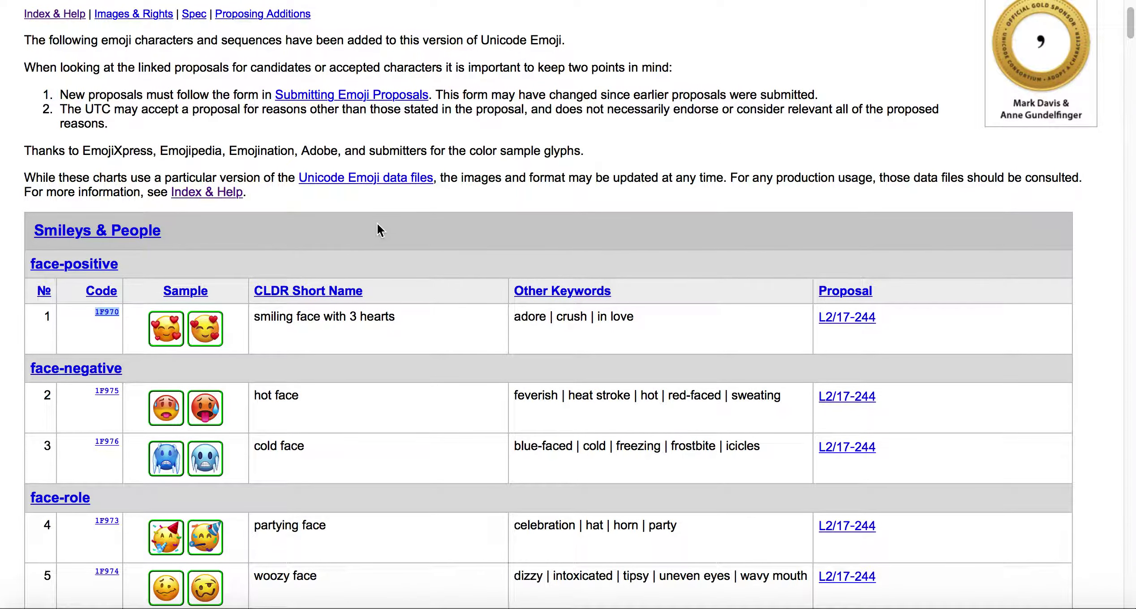
scroll(314, 259, "down", 2)
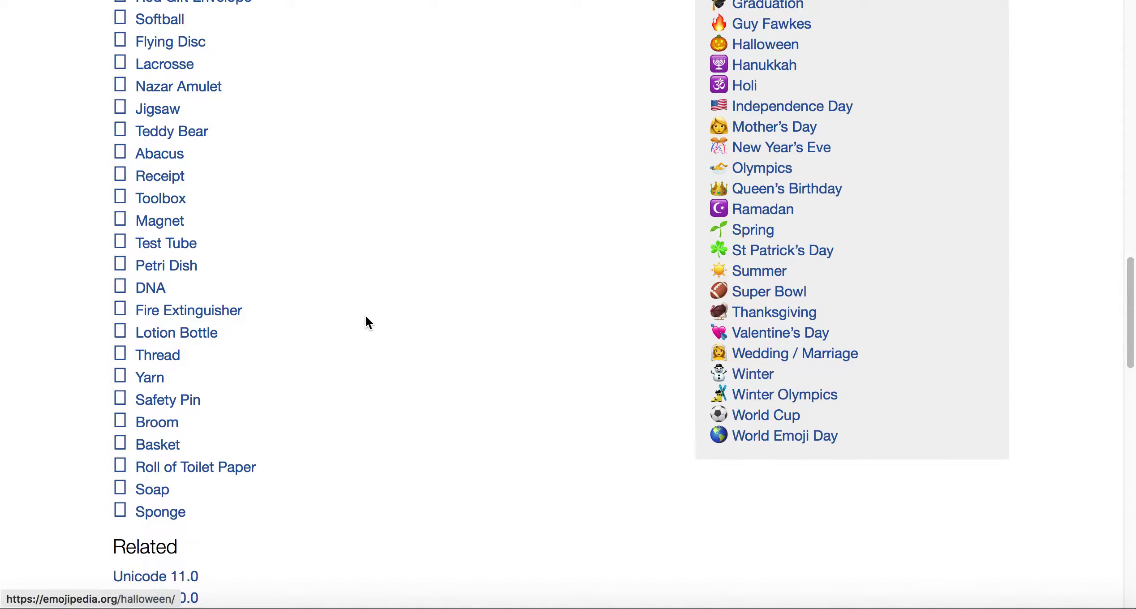
scroll(367, 316, "up", 15)
scroll(367, 320, "up", 10)
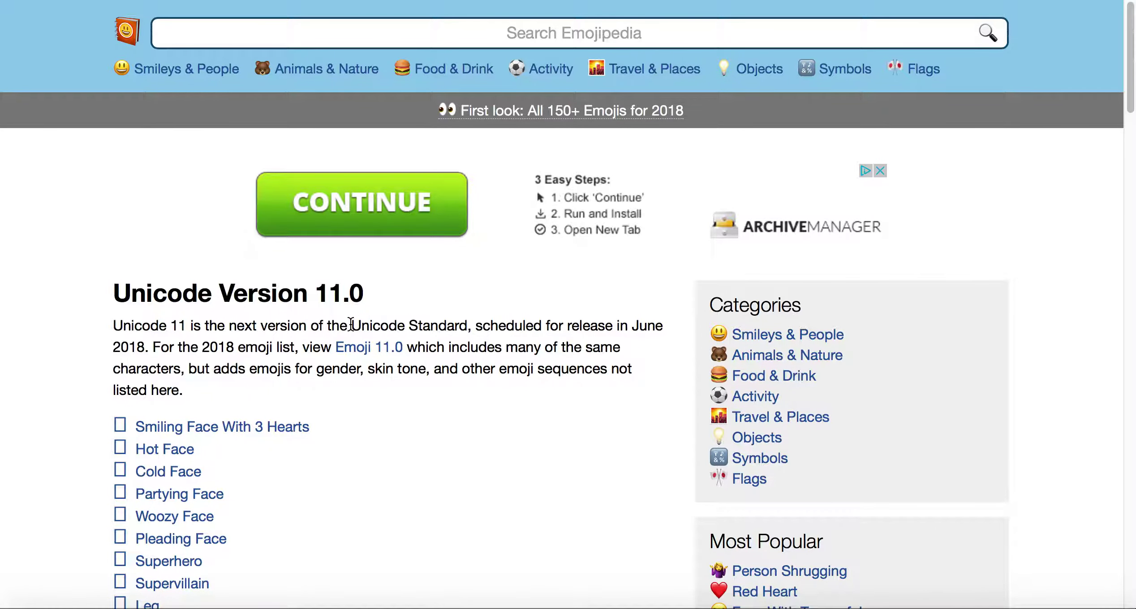
scroll(336, 343, "down", 5)
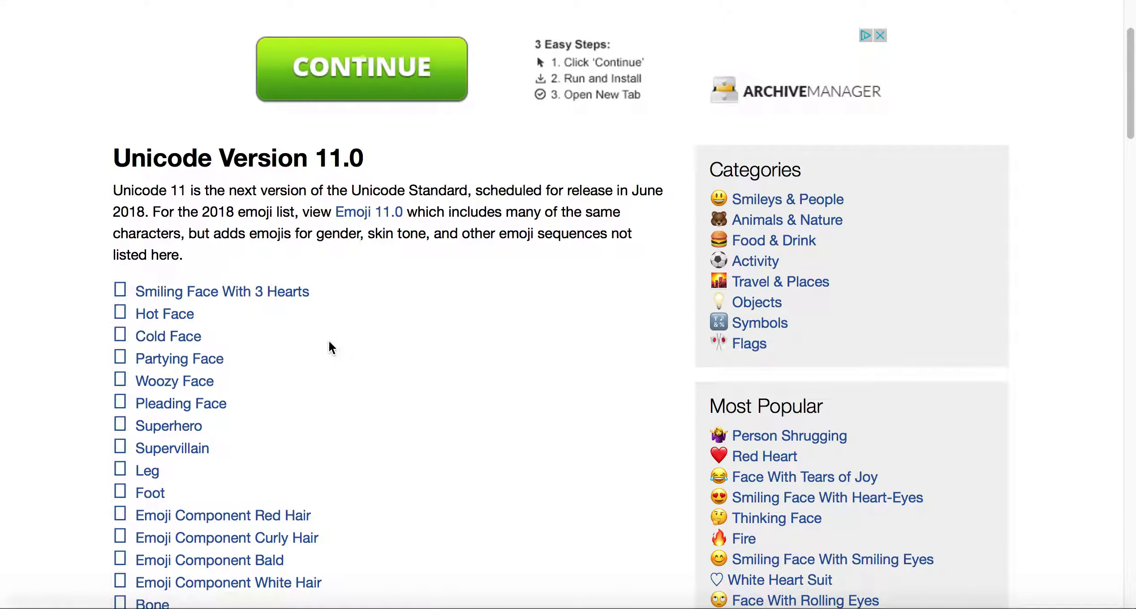
left_click(222, 292)
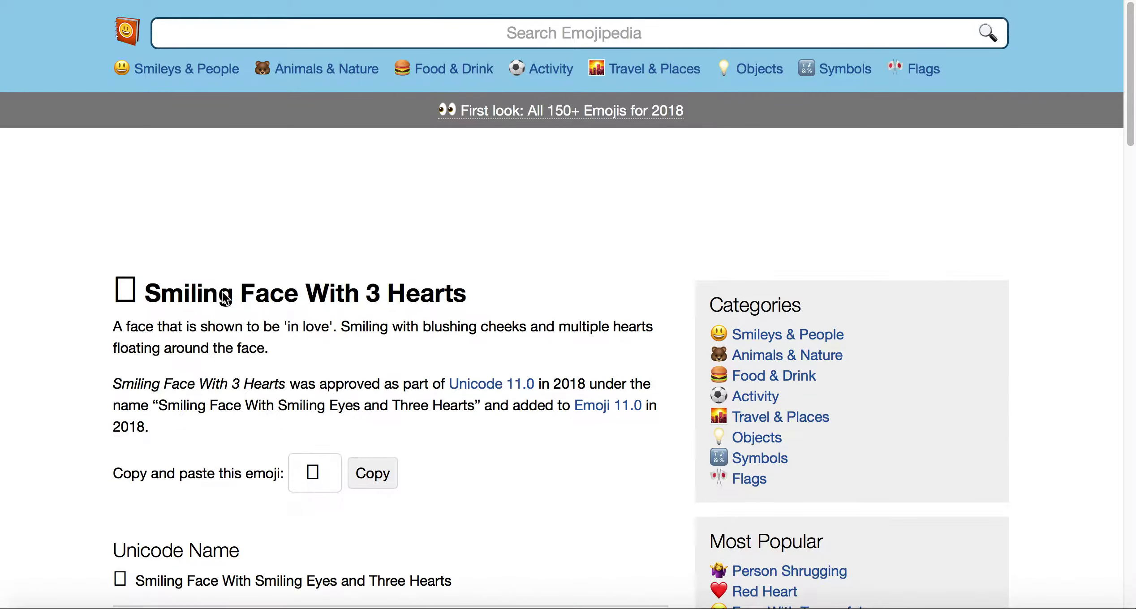
Step: Copy the Smiling Face With 3 Hearts emoji and go to the Punycoder converter
scroll(301, 367, "down", 5)
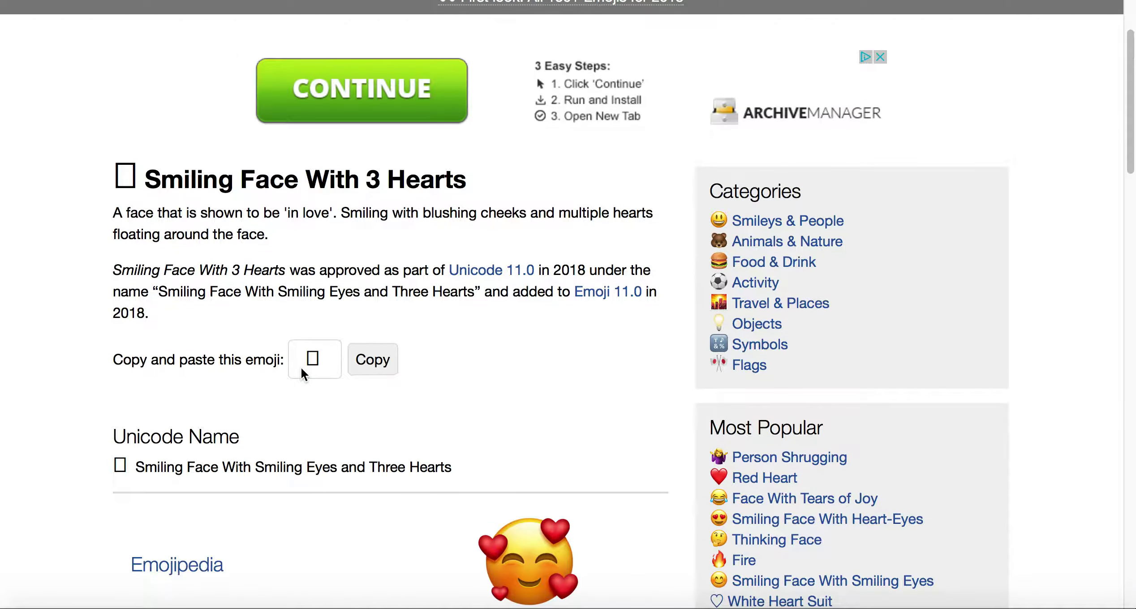
left_click(373, 364)
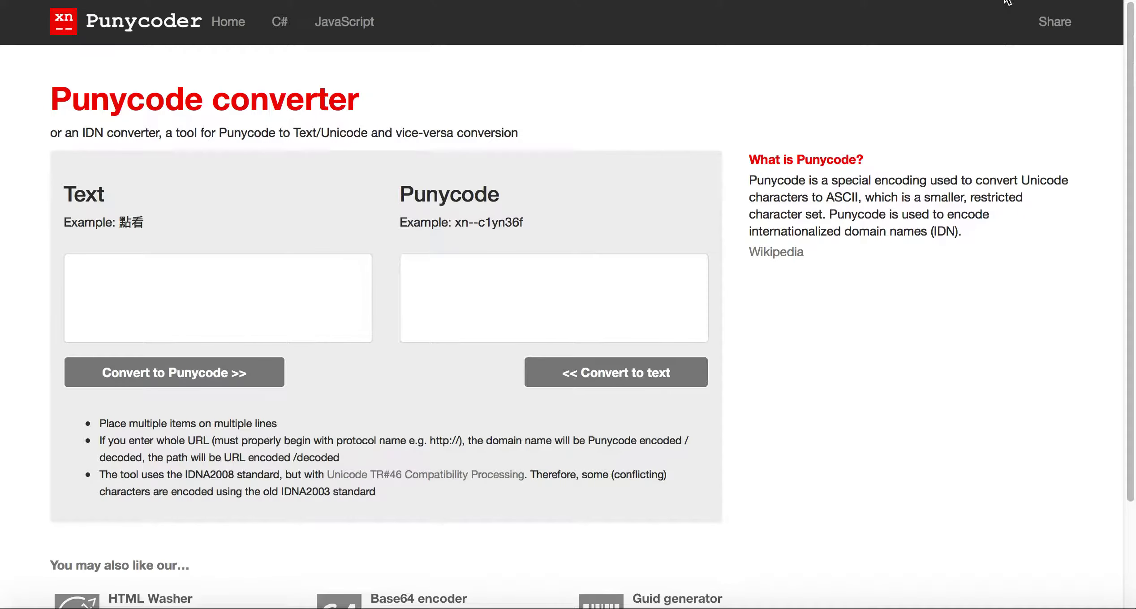
left_click(1008, 1)
Step: Convert the pasted emoji plus '.ws' to Punycode, yielding xn--js9h.ws
left_click(297, 277)
key("super+v")
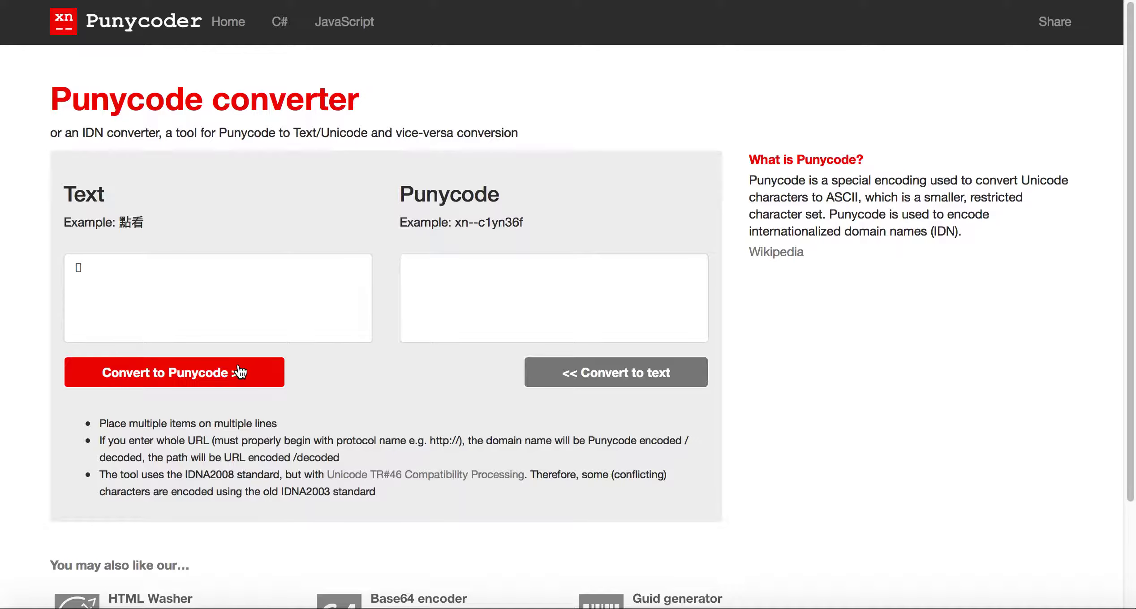
type(".ws")
left_click(160, 376)
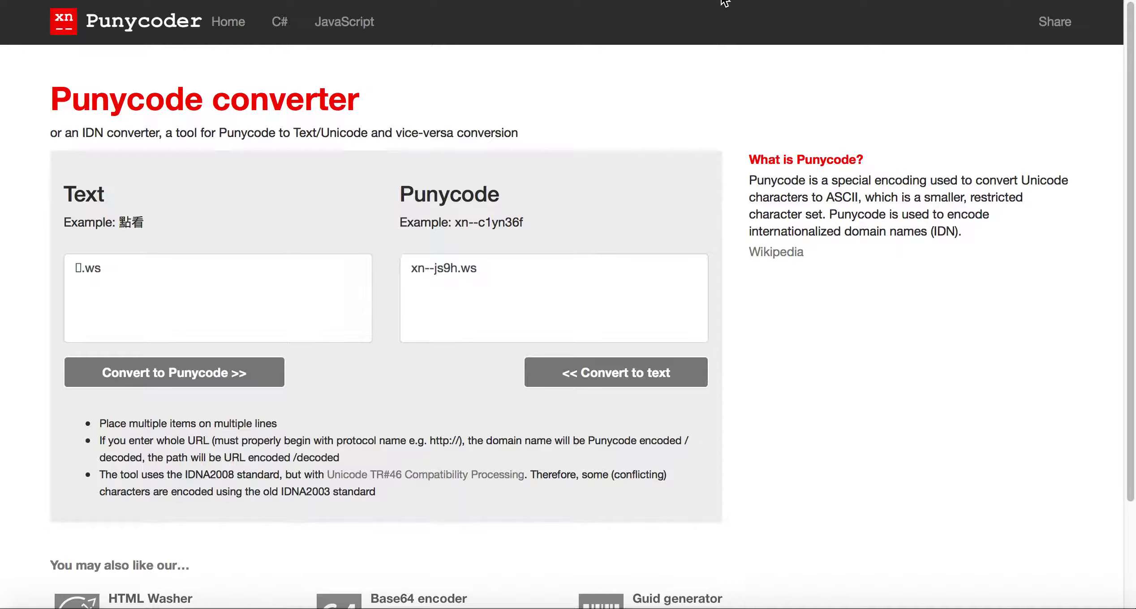
key("ctrl+Tab")
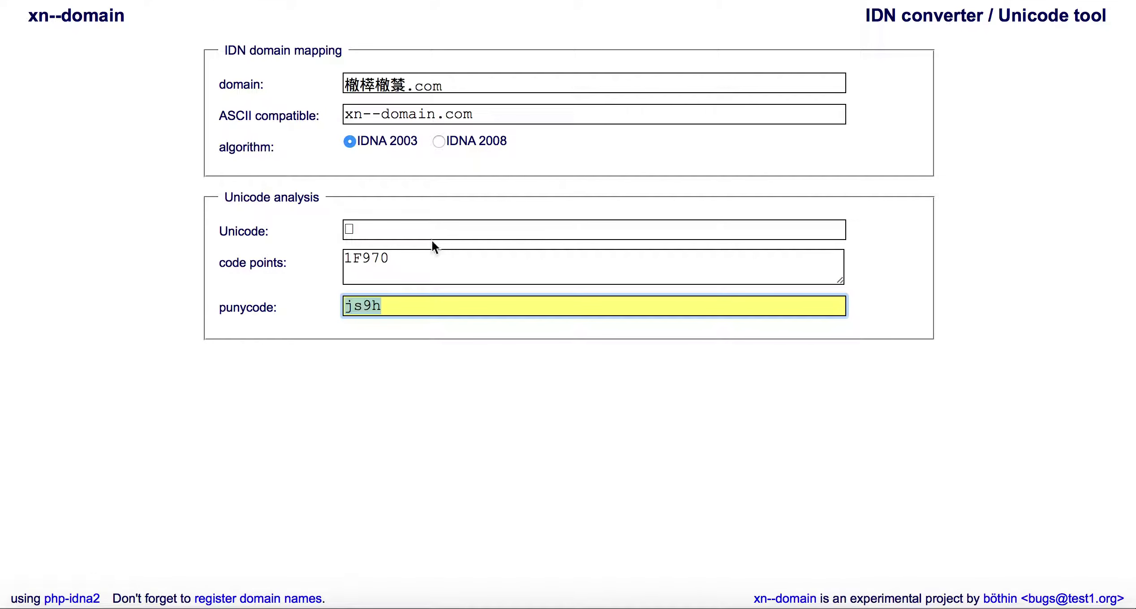
Step: Select the 1F970 code point in the xn--domain code points field
left_click(425, 260)
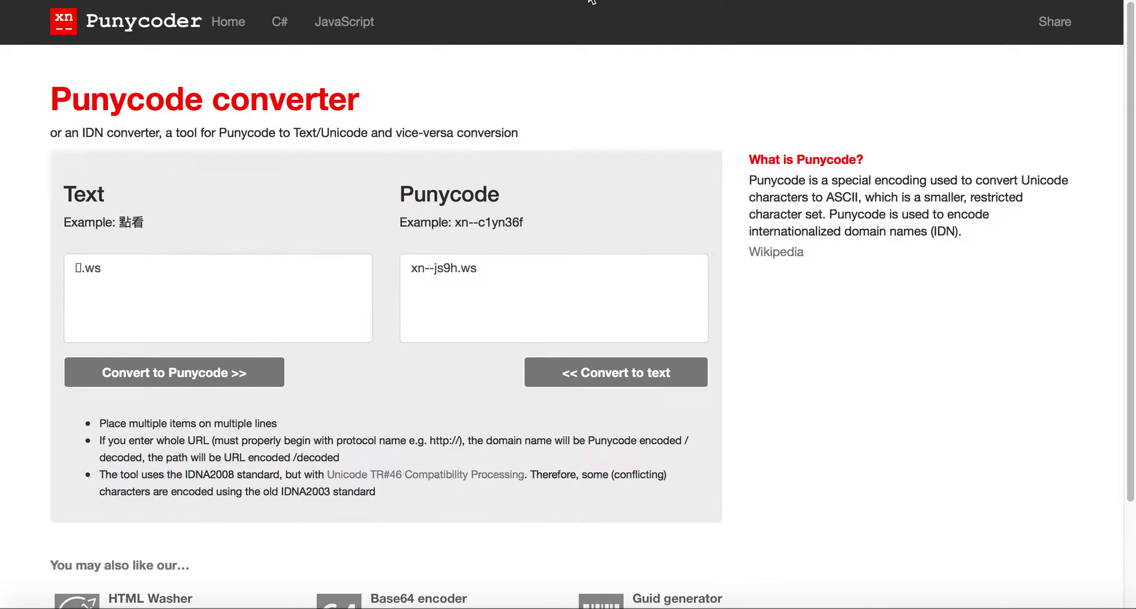
Step: Check the Unicode chart's top, then return to xn--domain and select code point 1F970
left_click(593, 4)
scroll(296, 339, "up", 5)
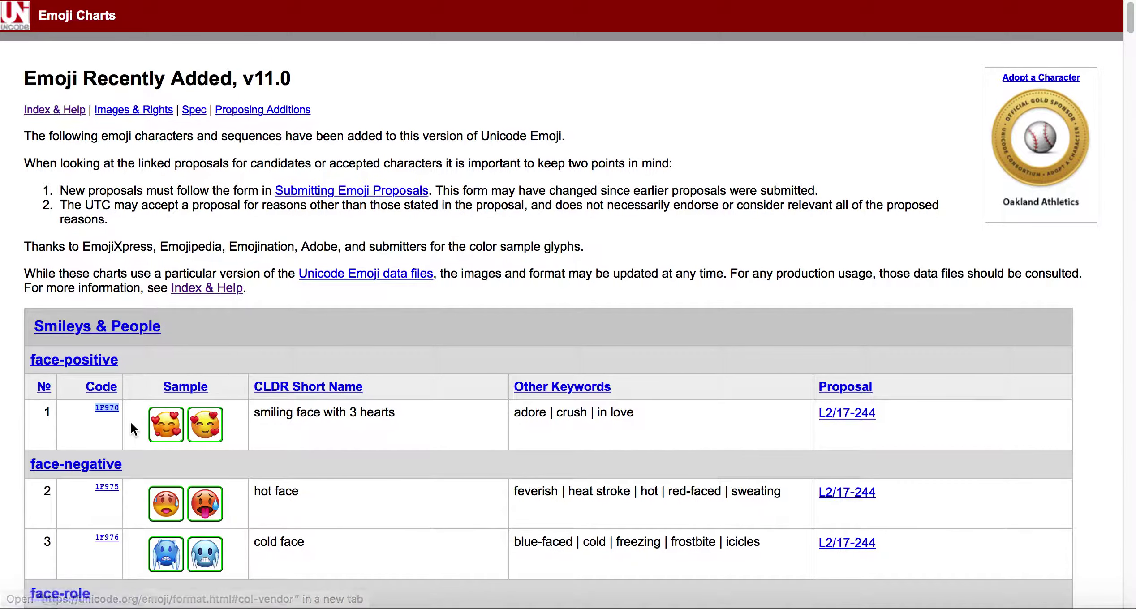
key("ctrl+Tab")
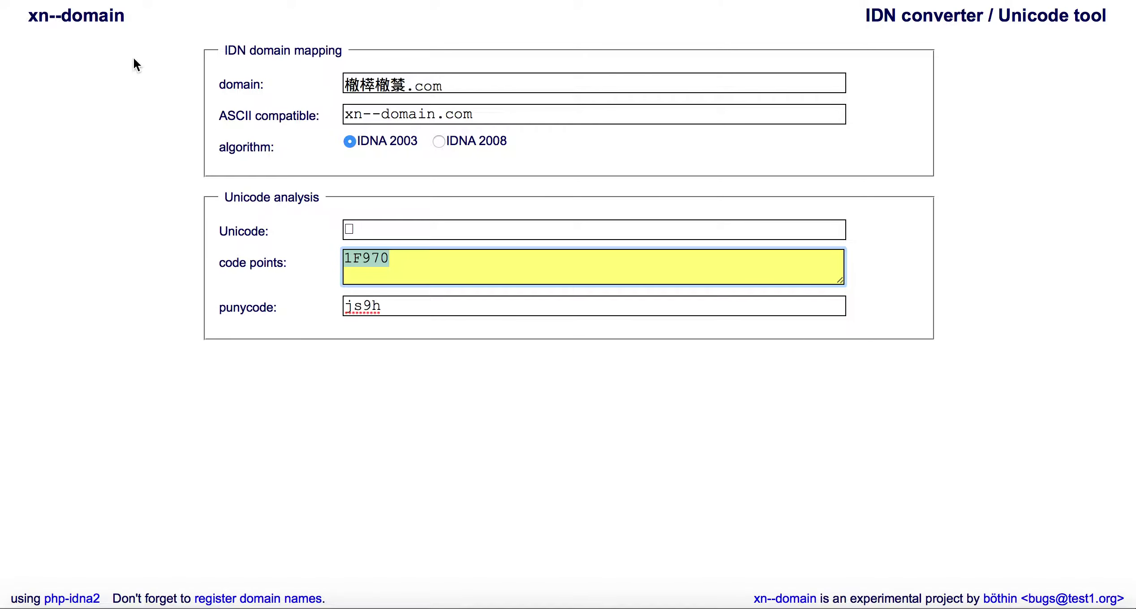
left_click_drag(399, 261, 330, 264)
Step: Revisit the Smiling Face With 3 Hearts page, then go back to the Unicode Version 11.0 list
key("ctrl+Tab")
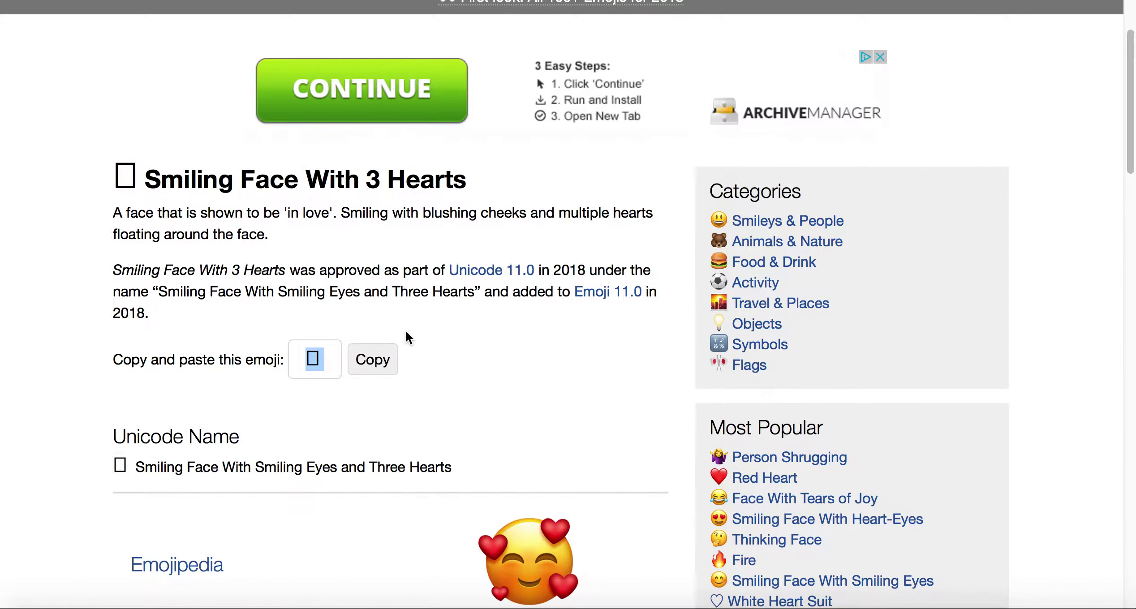
scroll(379, 254, "up", 3)
scroll(383, 278, "down", 2)
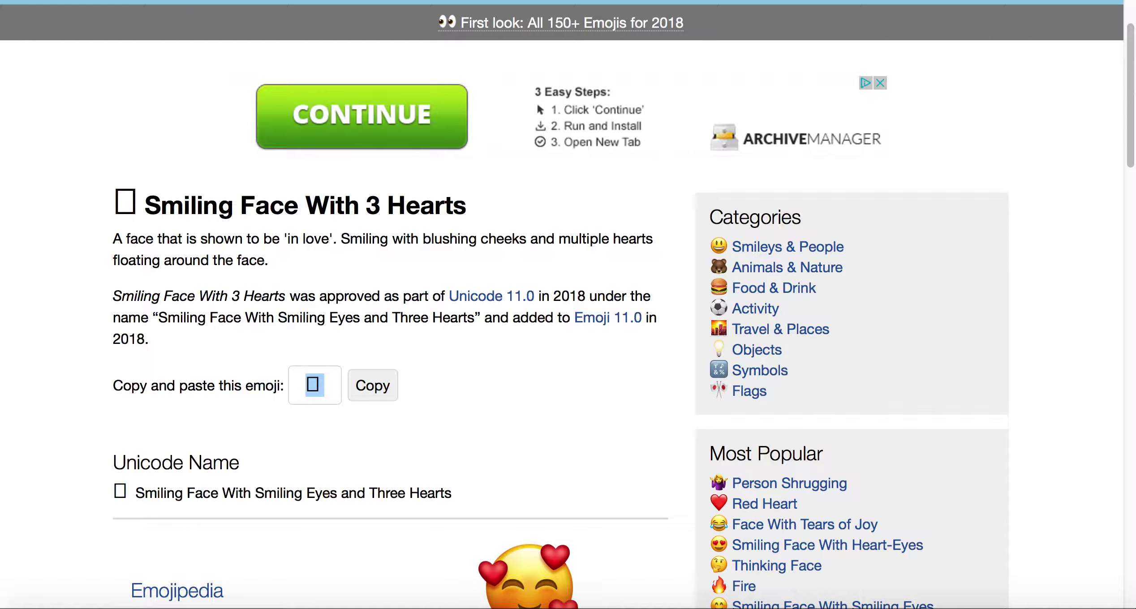
key("alt+Left")
scroll(139, 381, "down", 3)
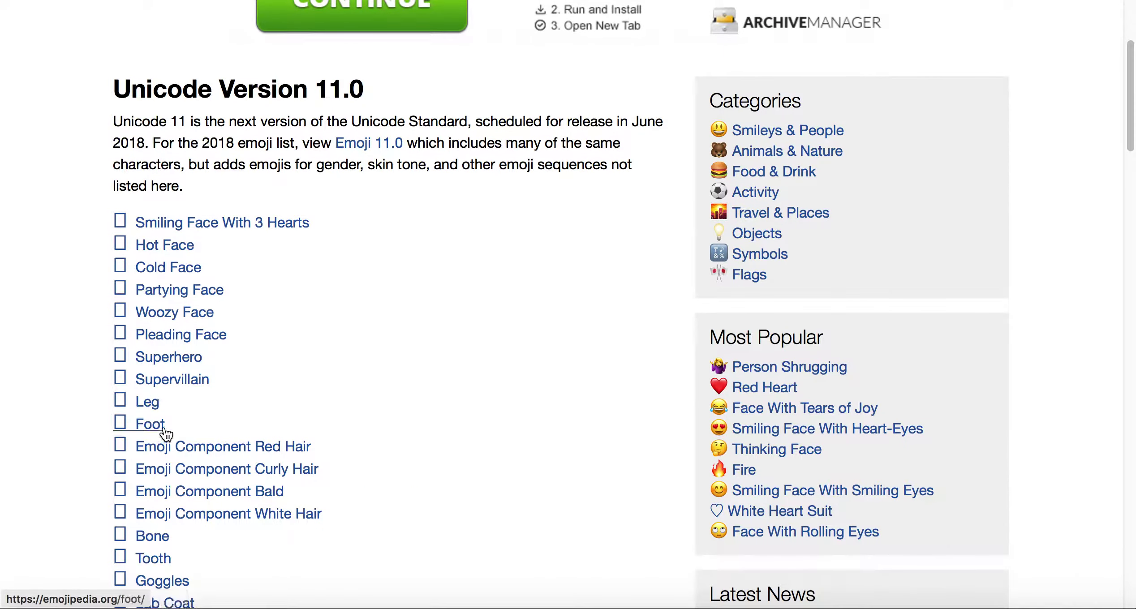
scroll(179, 381, "up", 10)
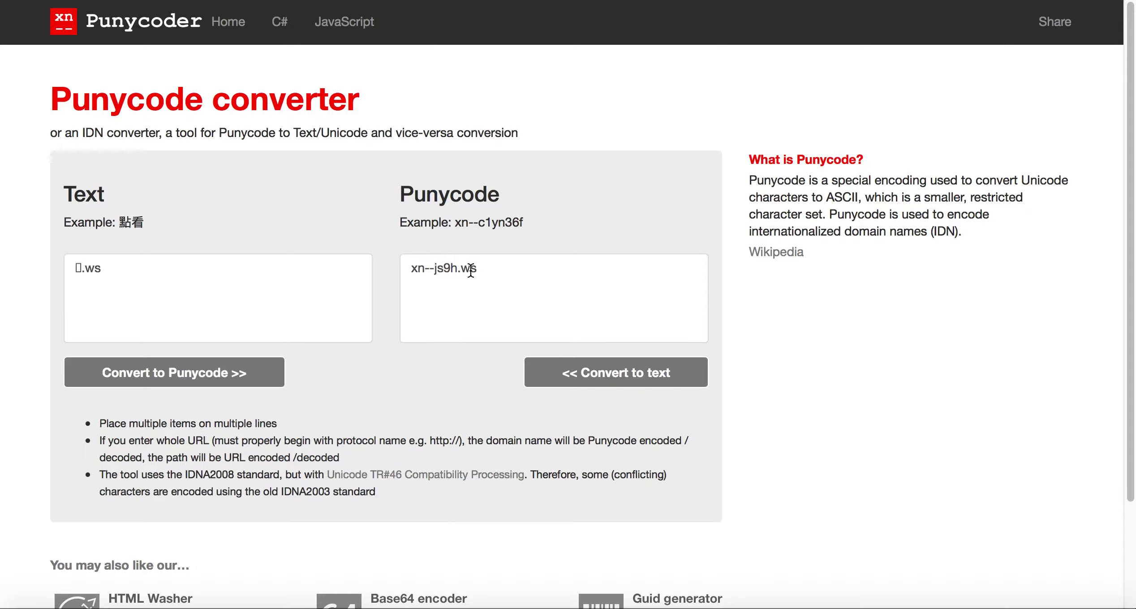
Step: Show the Emoji Recently Added v11.0 chart listing smiling face with 3 hearts at 1F970
left_click(578, 2)
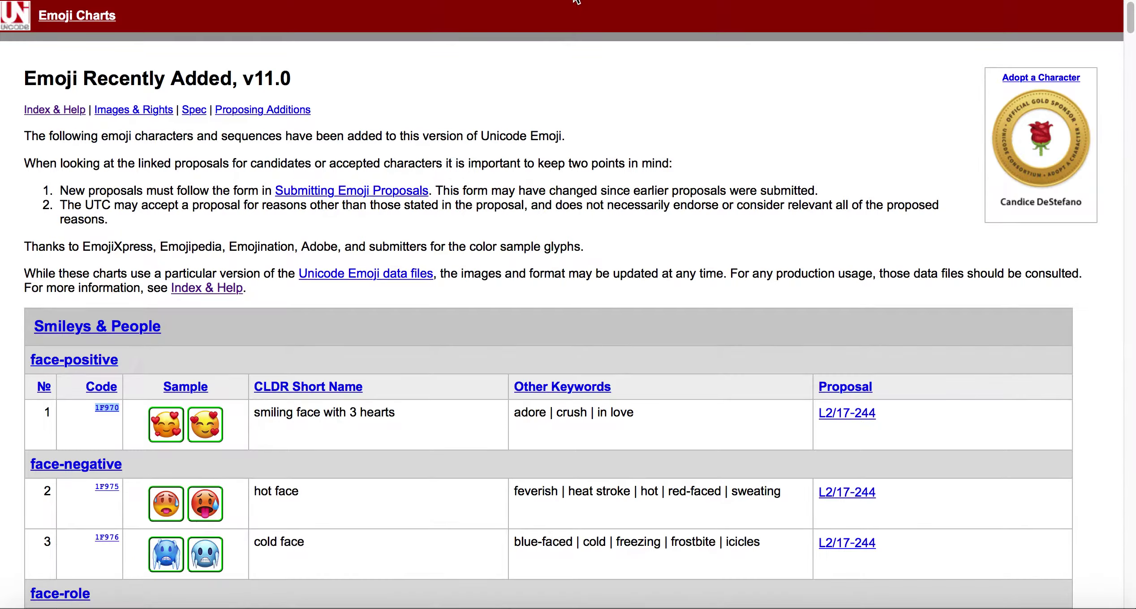